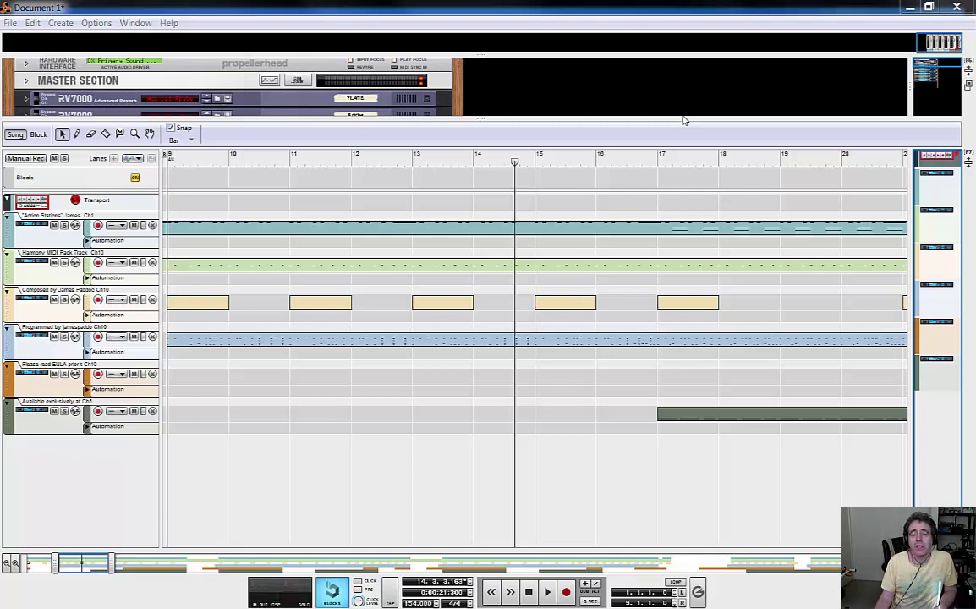
- Play and stop the imported song, then enlarge the rack to show the Piano and Drums ID8s
left_click(12, 23)
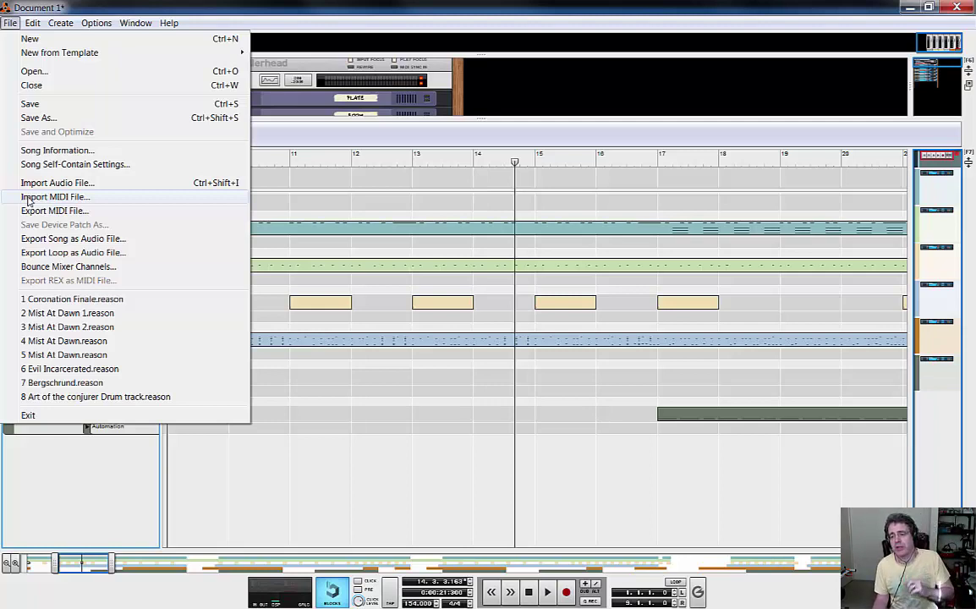
left_click(584, 102)
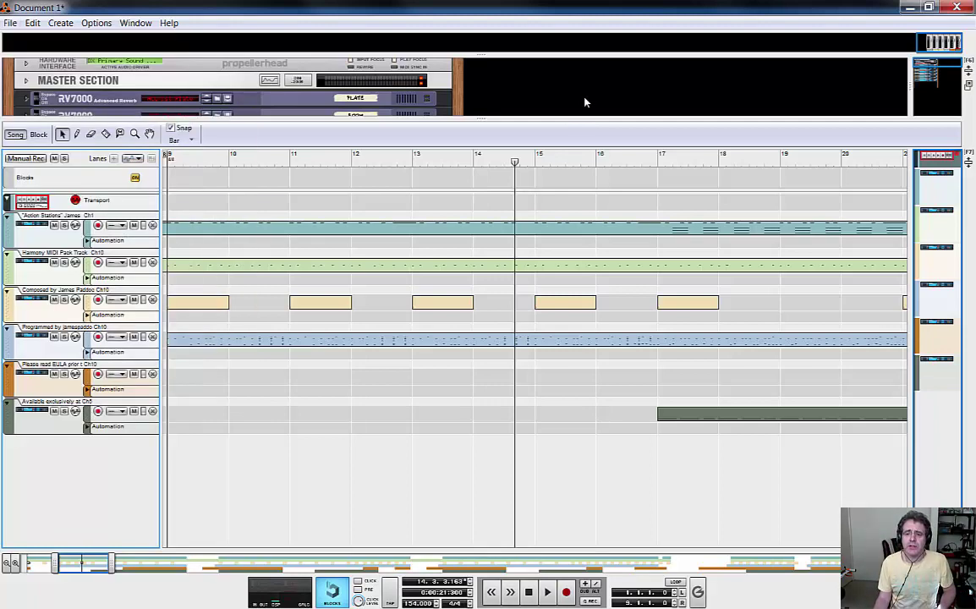
left_click(546, 594)
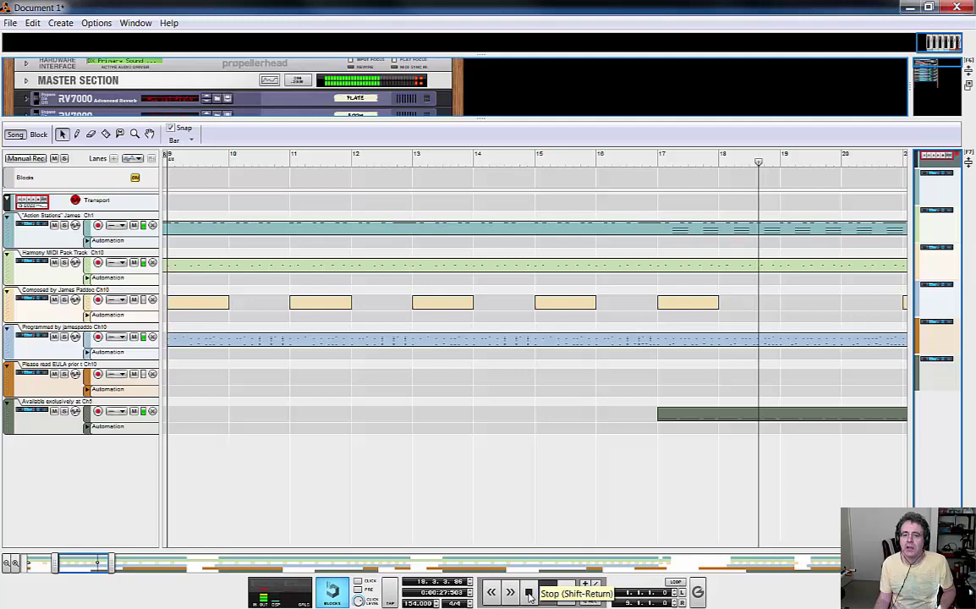
left_click(529, 594)
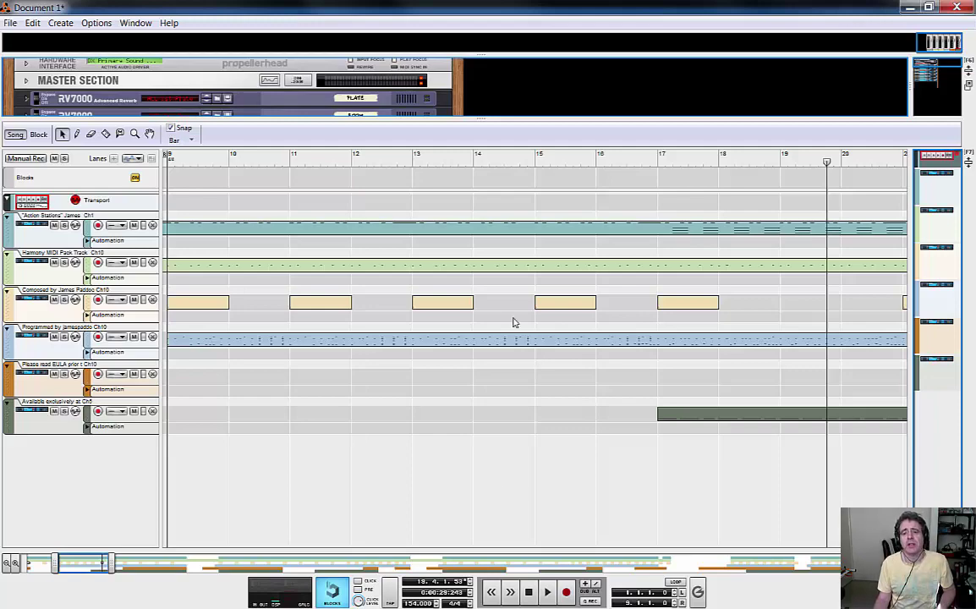
left_click_drag(482, 118, 482, 264)
left_click_drag(486, 484, 482, 454)
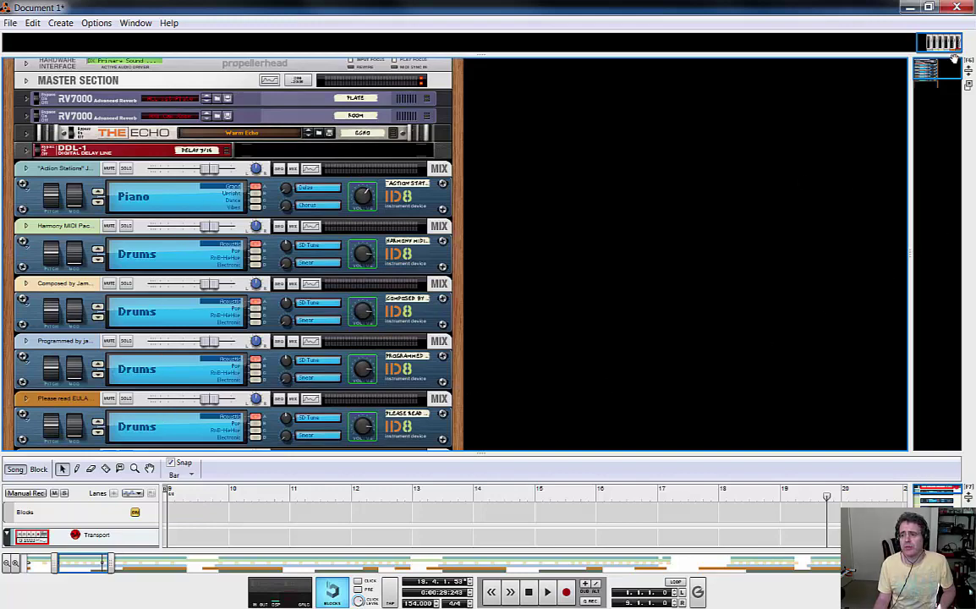
- Scroll to the rack bottom and shrink the rack so the sequencer shows the imported tracks
left_click(935, 80)
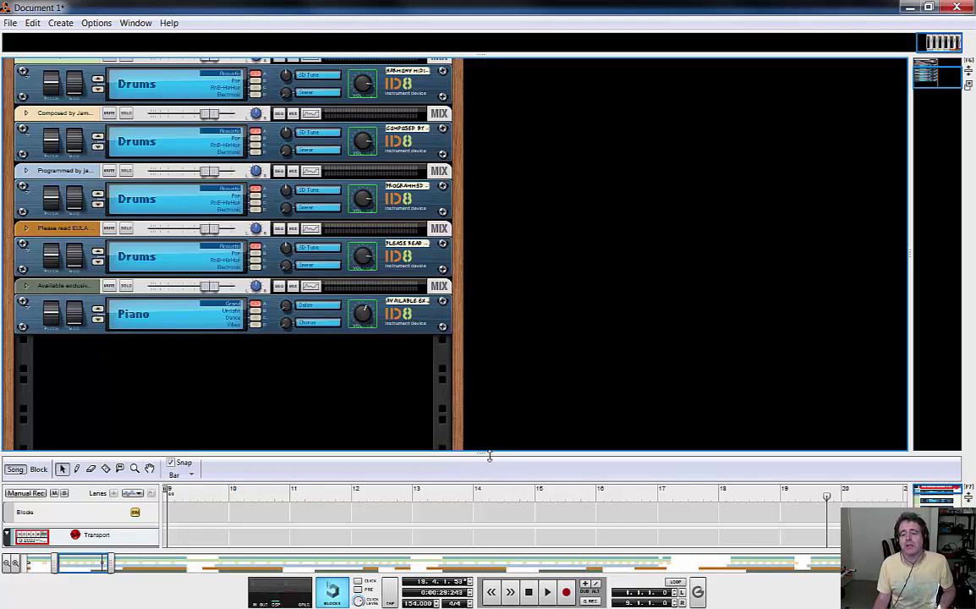
left_click_drag(488, 457, 489, 336)
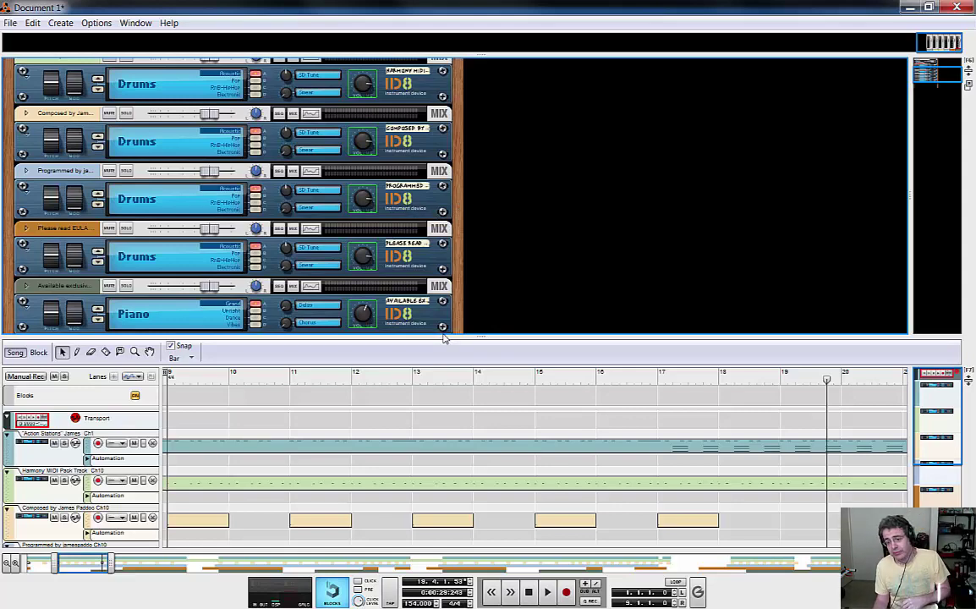
left_click_drag(444, 337, 431, 147)
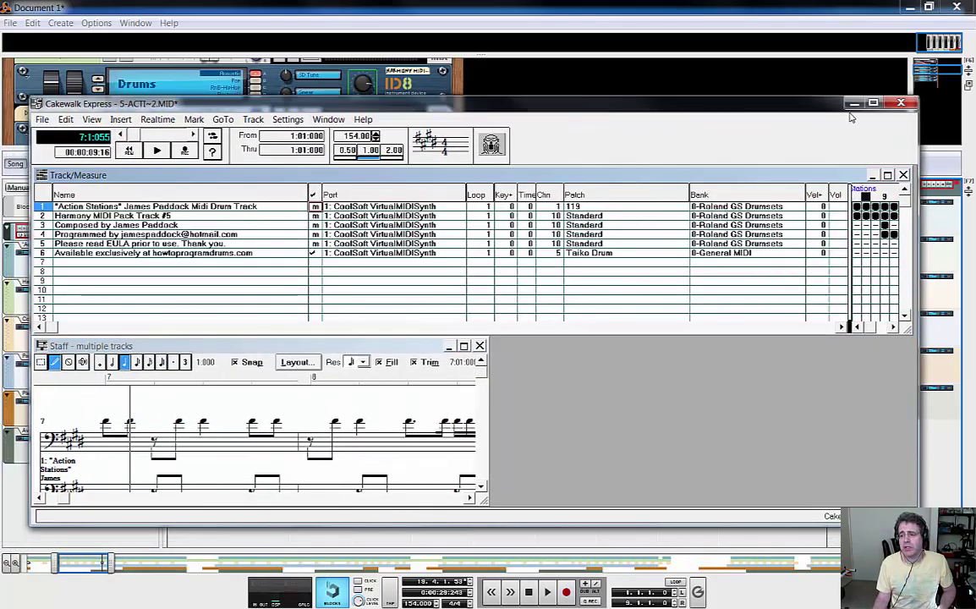
- Maximize the Cakewalk Express window showing 5-ACTI~2.MID
double_click(778, 103)
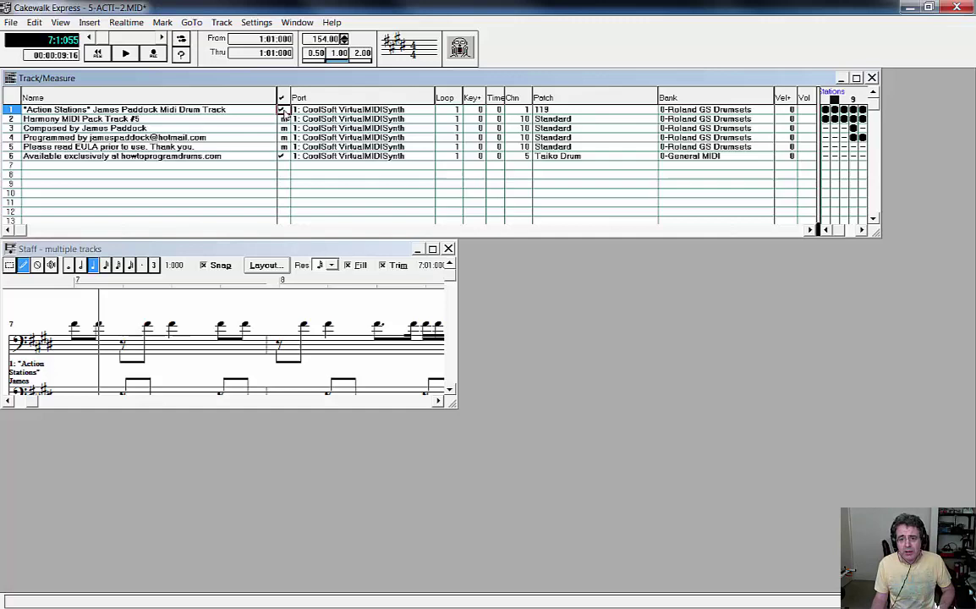
- Mute track 6 in Cakewalk and play the file through to bar 15
left_click(284, 110)
left_click(284, 156)
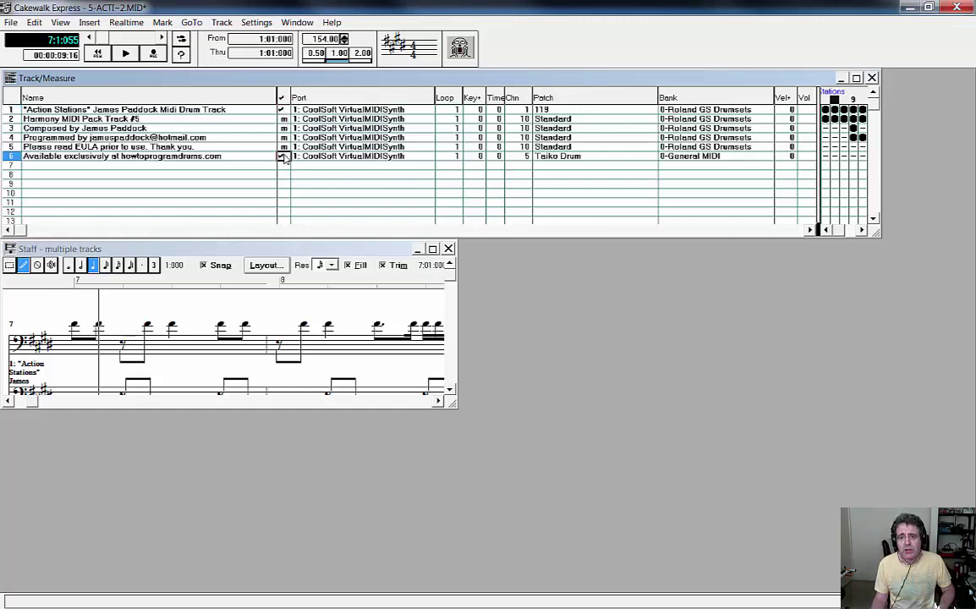
left_click(125, 54)
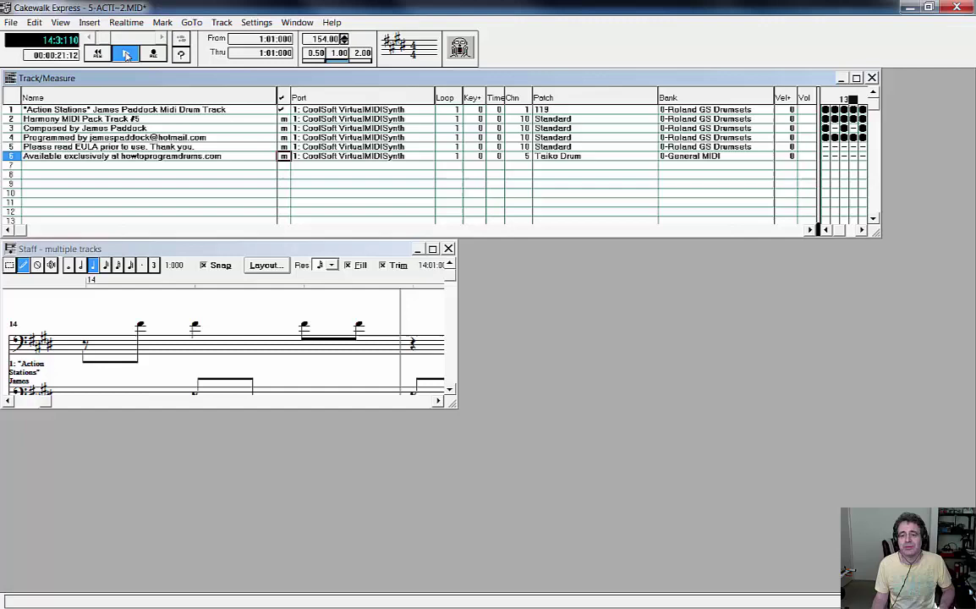
left_click(126, 54)
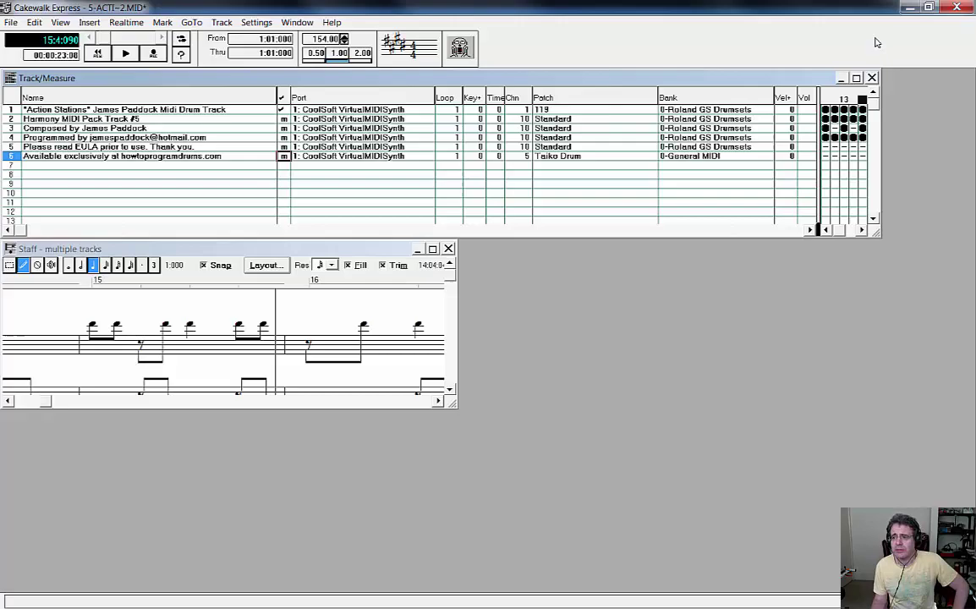
- Restore and move Cakewalk aside, and hide Reason's sequencer with F6 so the rack fills the window
left_click(929, 8)
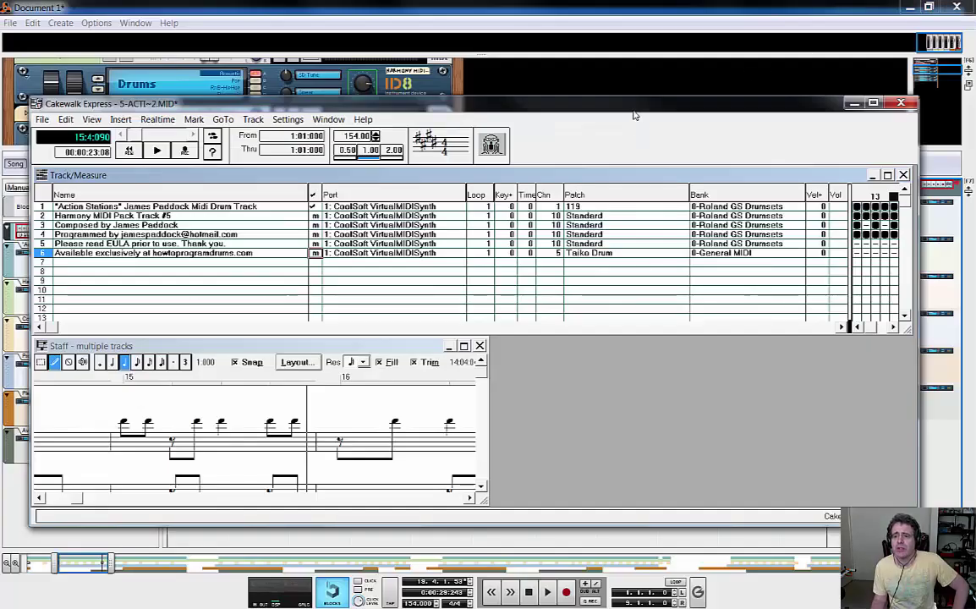
left_click_drag(632, 108, 346, 169)
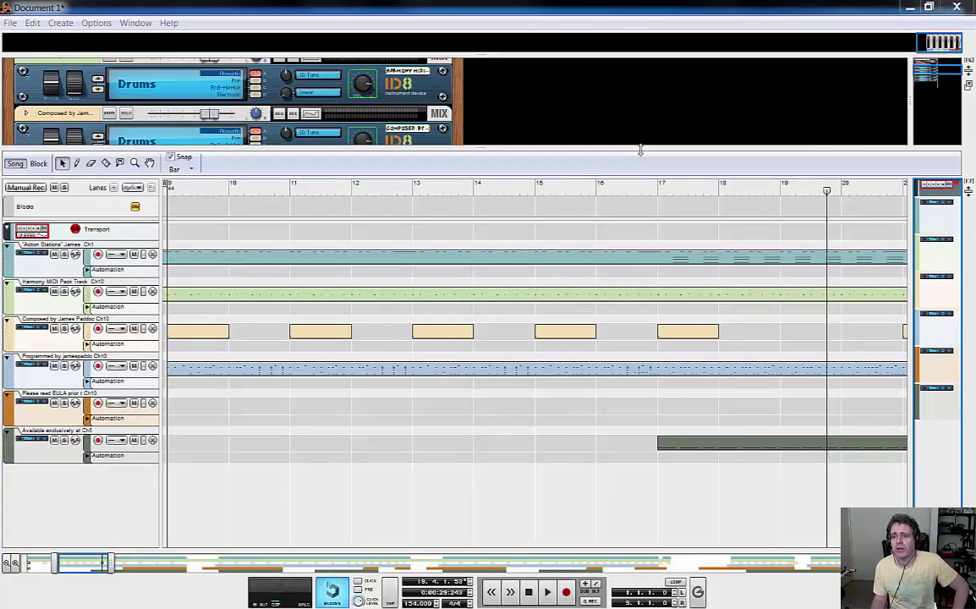
key("F6")
left_click_drag(937, 80, 934, 73)
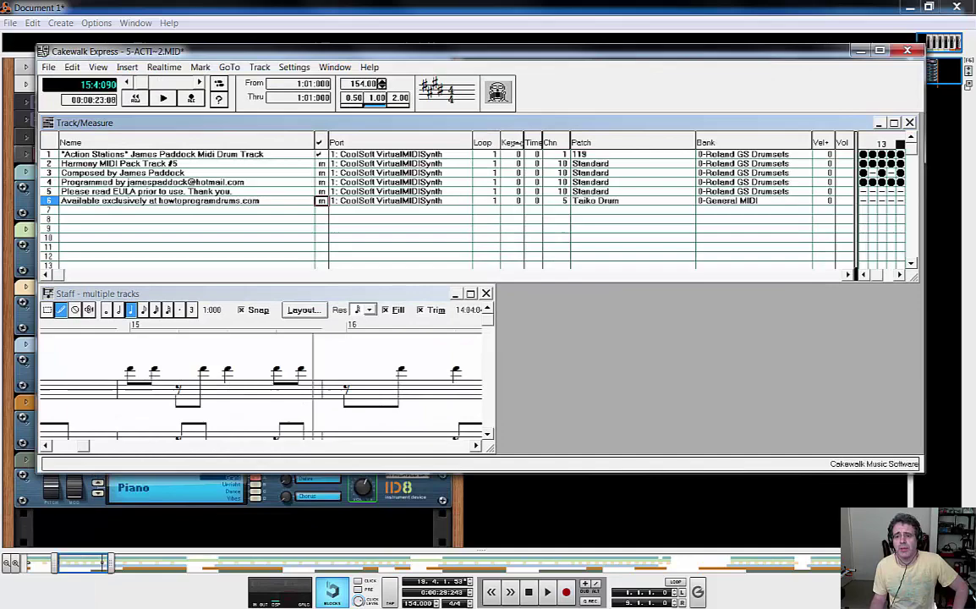
- Unmute the Taiko Drum track 6 and widen Cakewalk's measure overview
left_click(321, 203)
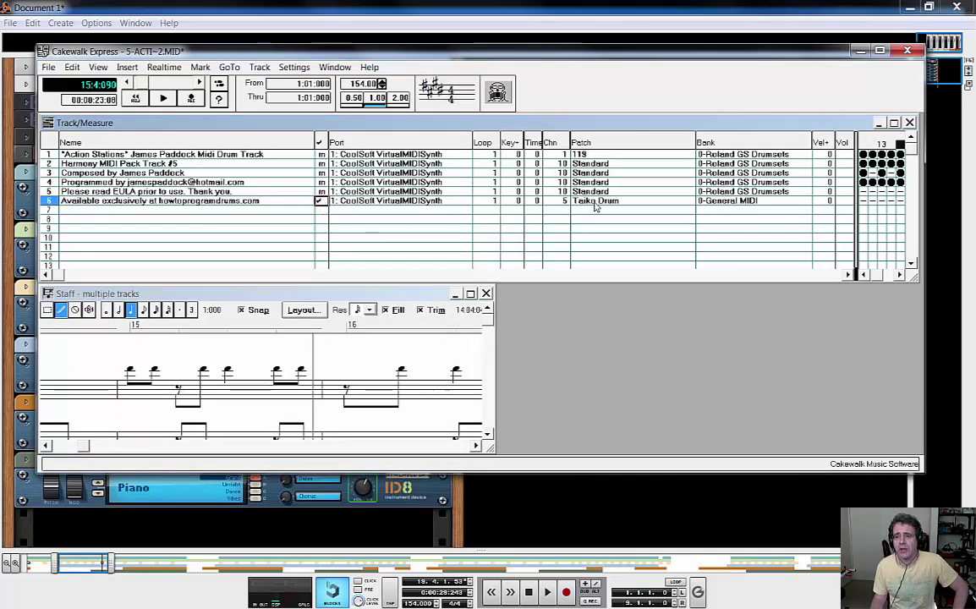
left_click(880, 52)
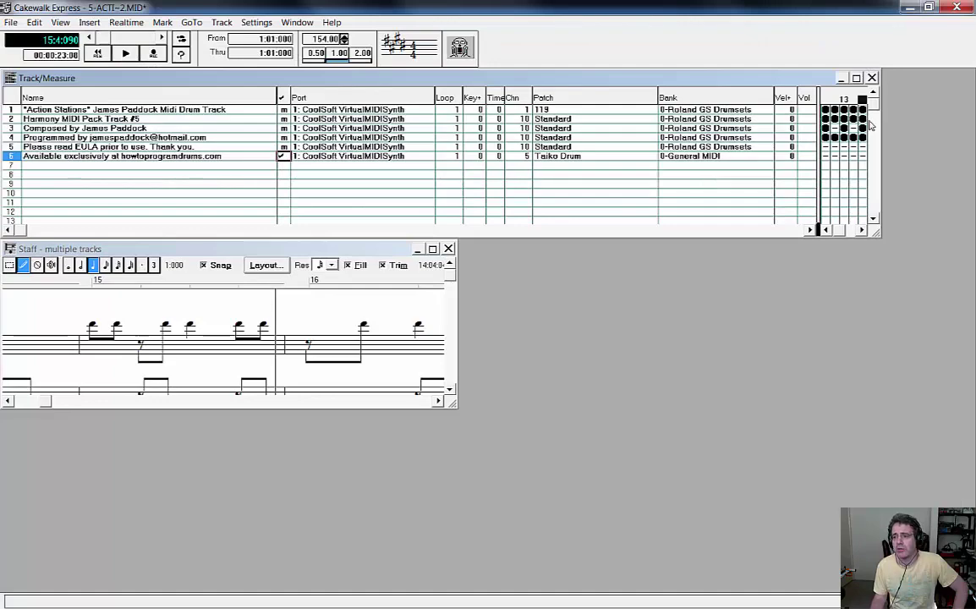
left_click(857, 78)
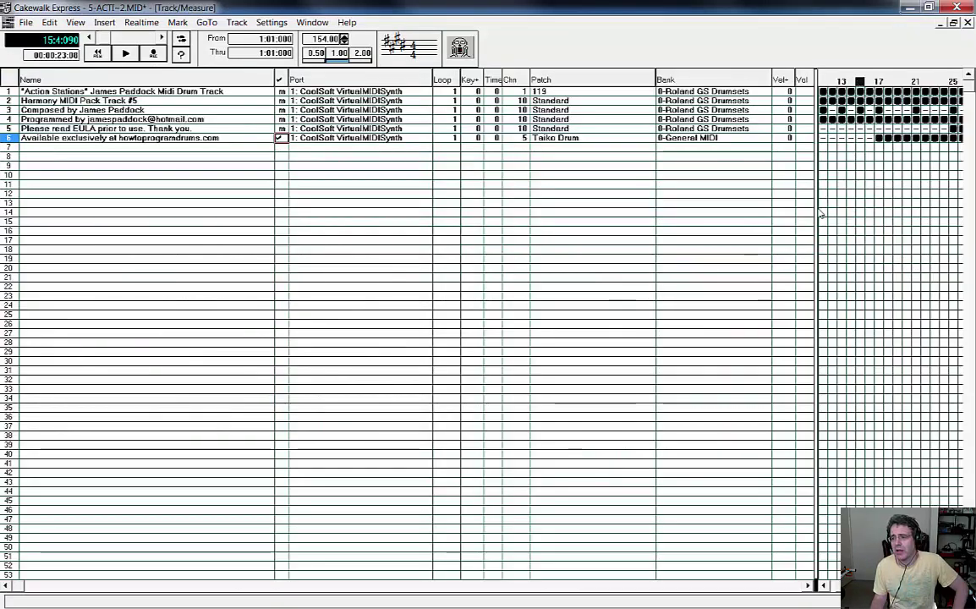
left_click_drag(813, 207, 254, 206)
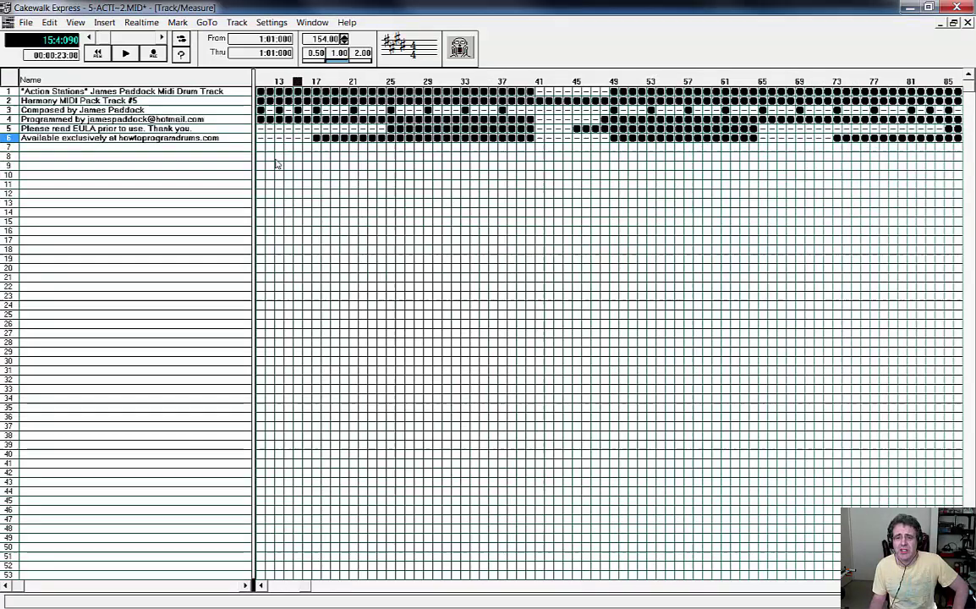
- Audition the Taiko Drum track from measure 17, then return to Reason
left_click(317, 82)
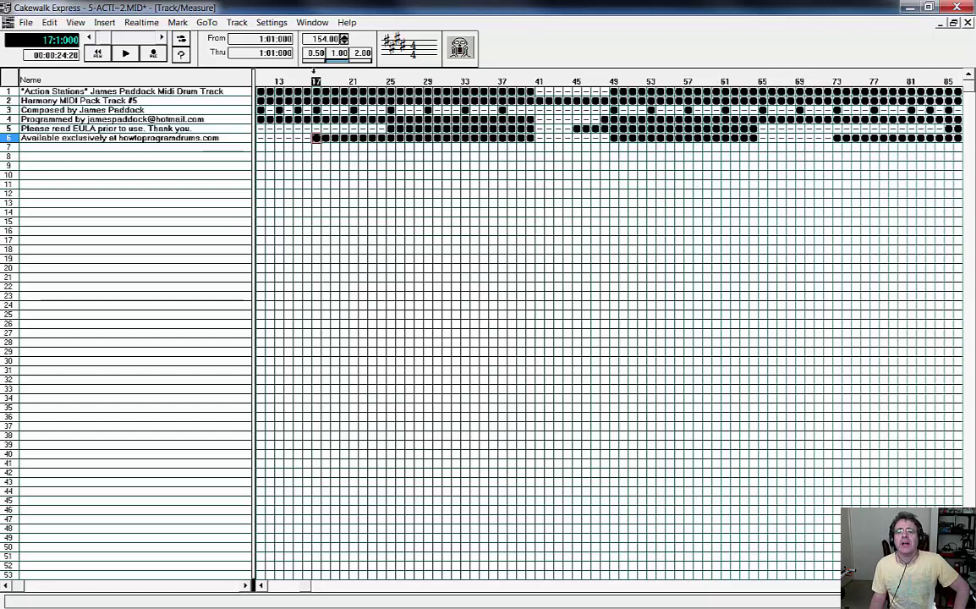
left_click(125, 55)
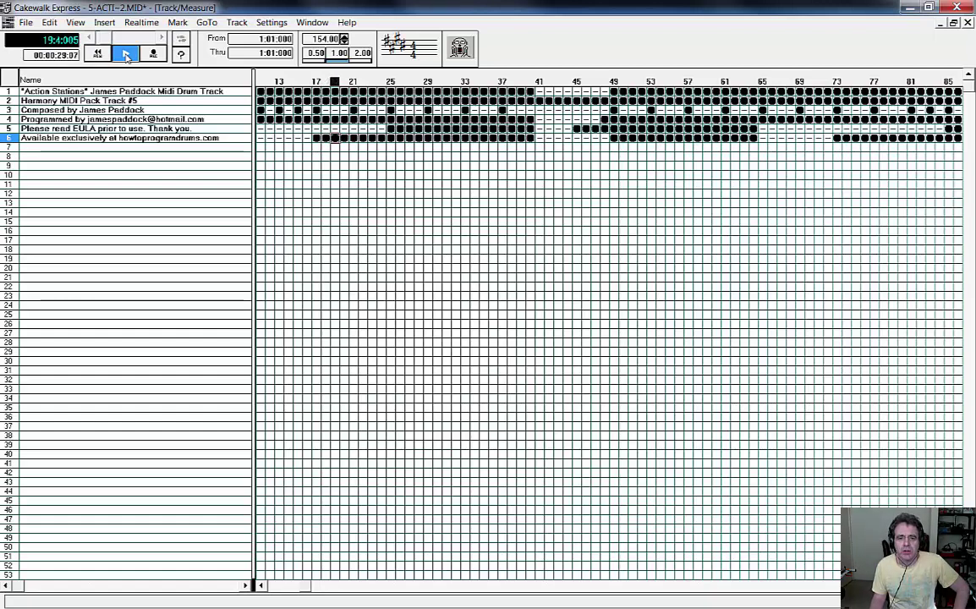
left_click(126, 54)
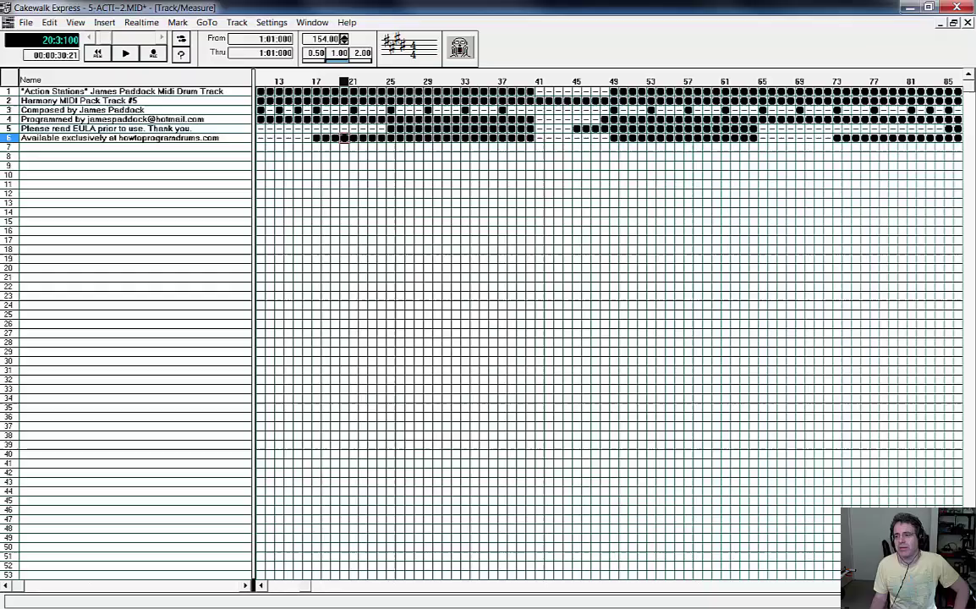
left_click(909, 7)
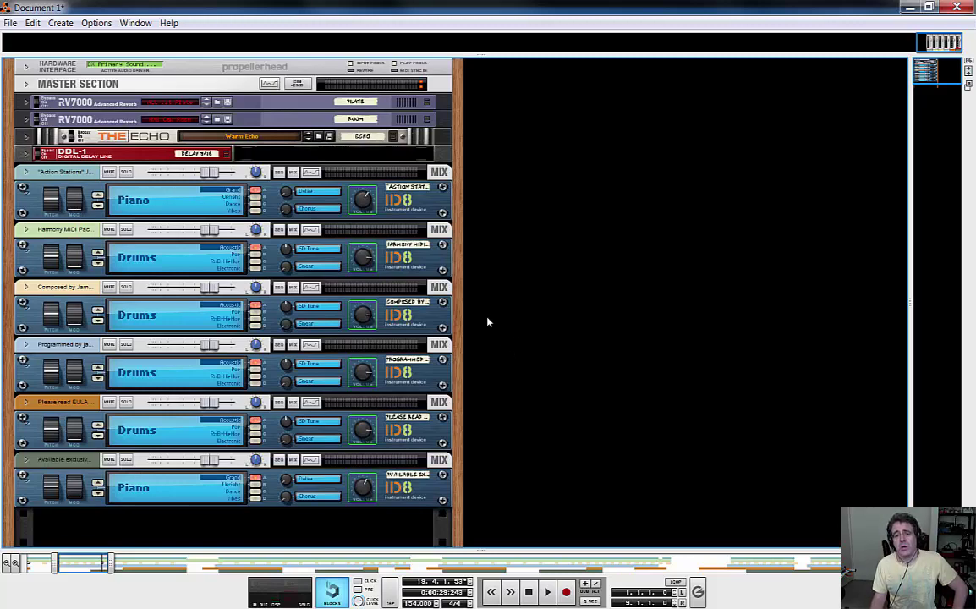
- Replace the first track's Piano ID8 with an NN-XT loaded with A Grand Piano.sxt
left_click(134, 200)
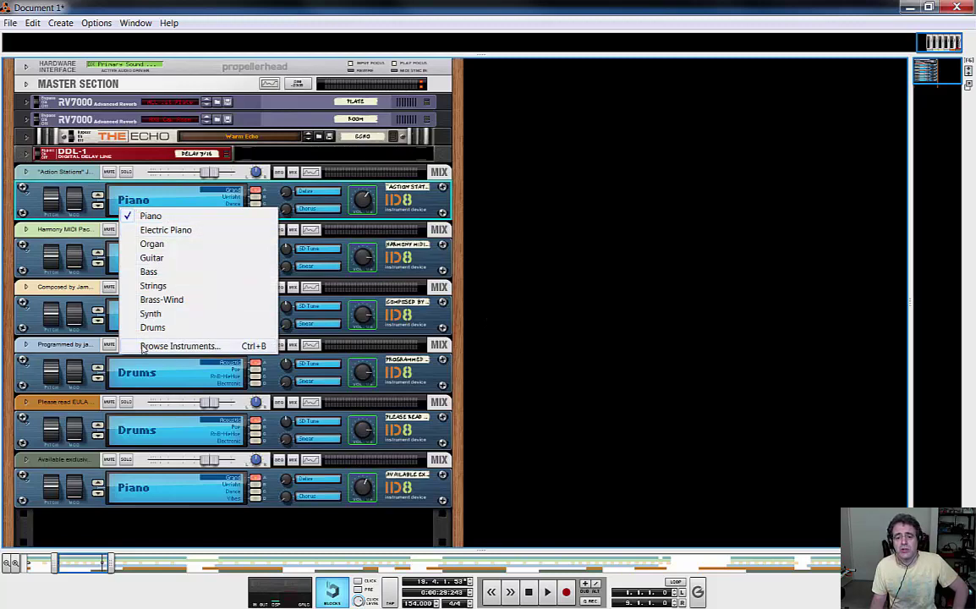
left_click(142, 347)
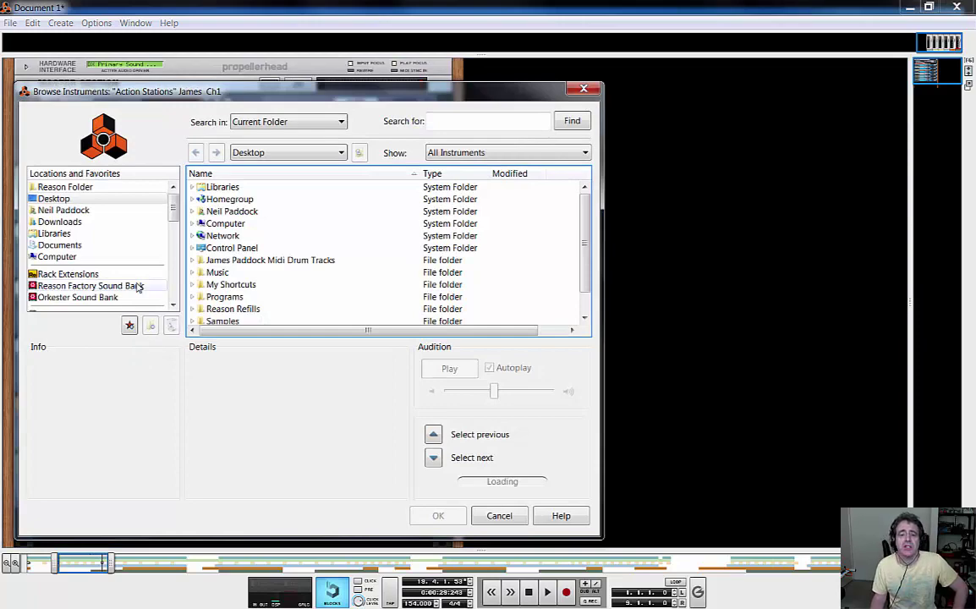
mouse_move(173, 207)
left_mouse_down()
mouse_move(173, 236)
mouse_move(174, 203)
left_mouse_up()
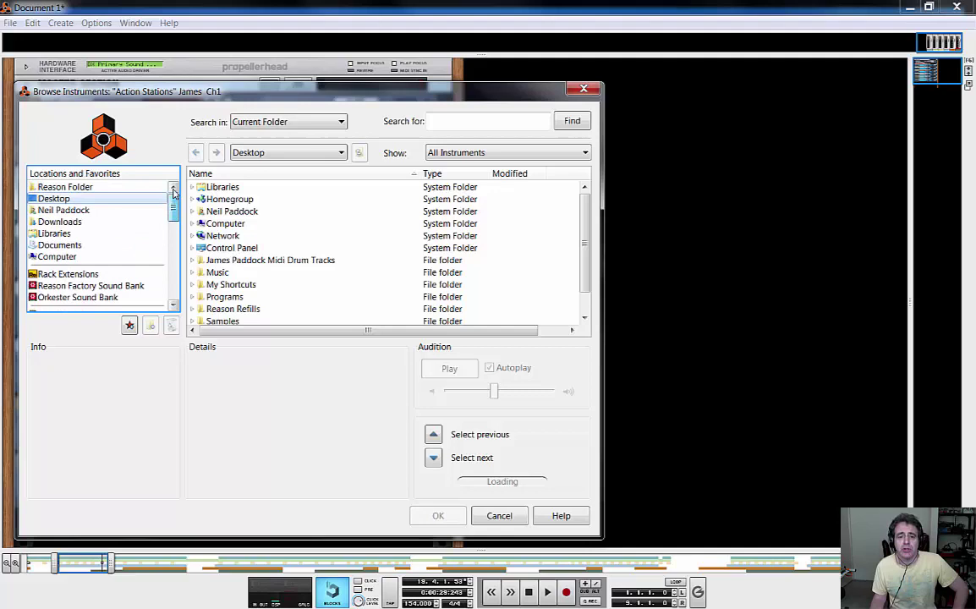
left_click(125, 285)
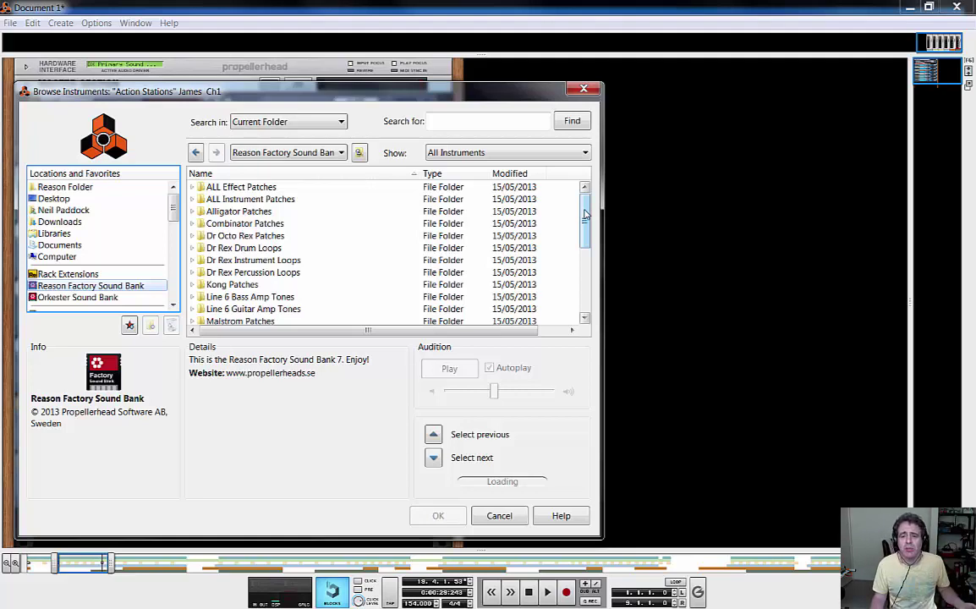
scroll(584, 214, "down", 3)
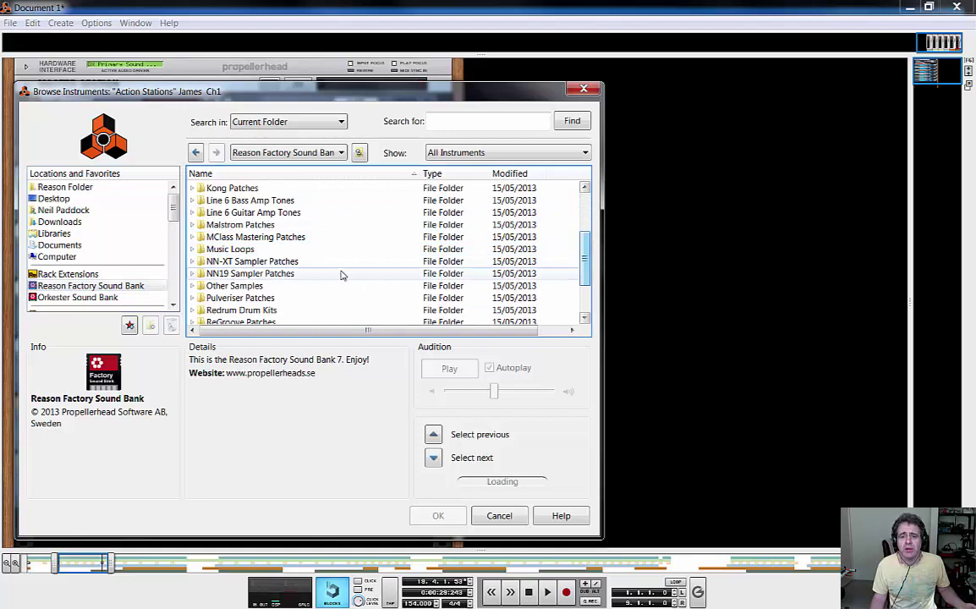
double_click(239, 262)
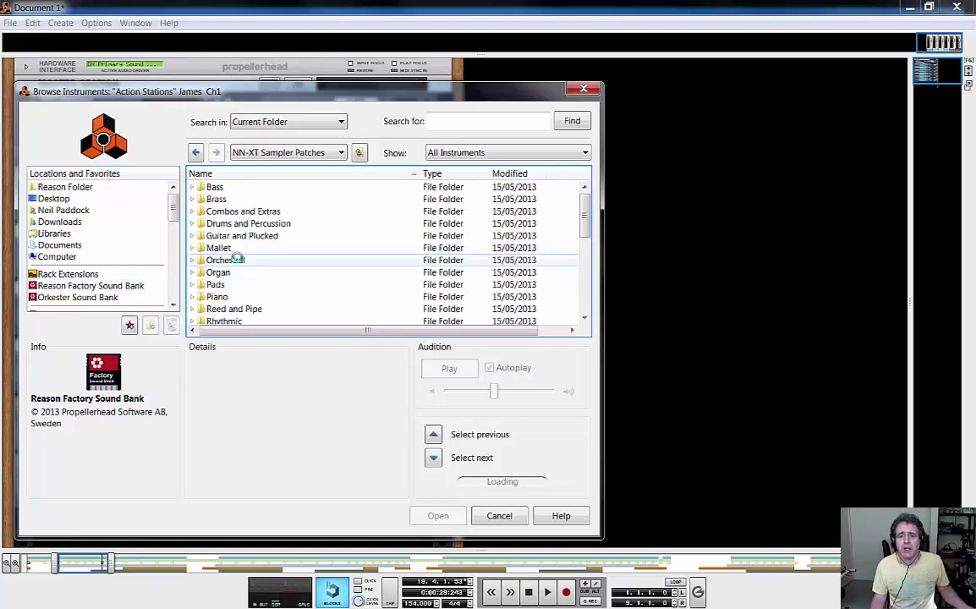
left_click_drag(585, 203, 603, 320)
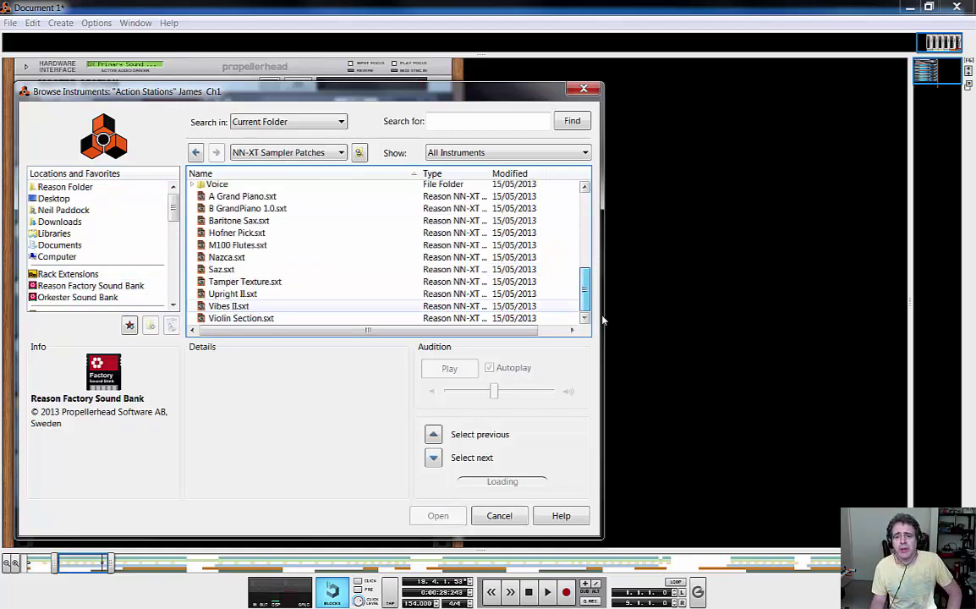
left_click(258, 196)
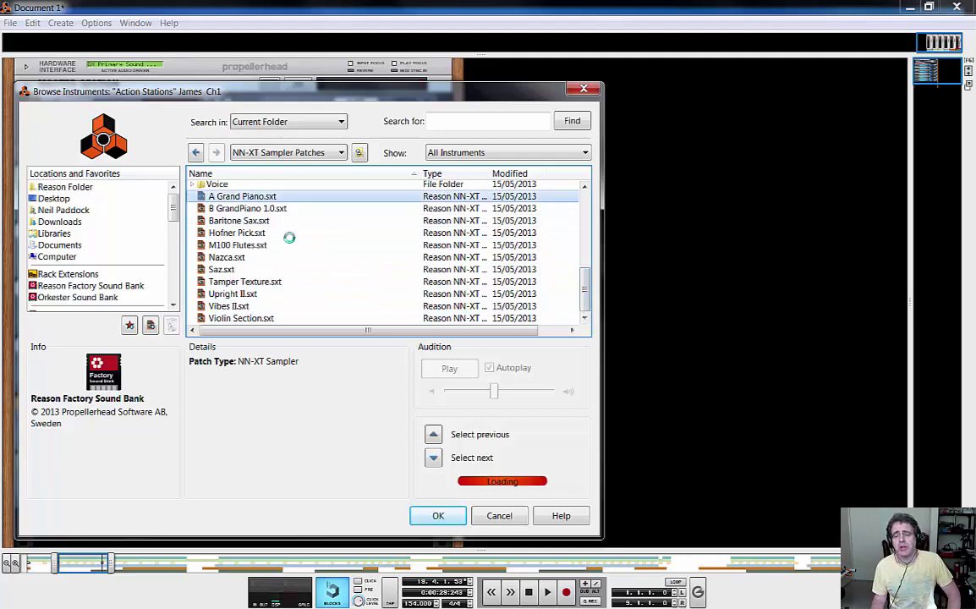
left_click(437, 516)
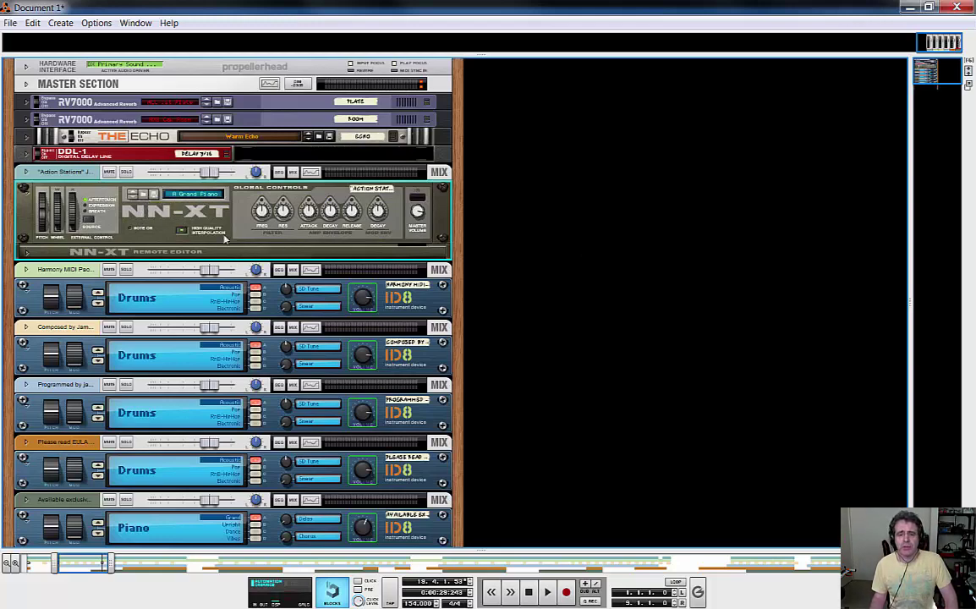
- Replace the last track's Piano ID8 with a second NN-XT loaded with A Grand Piano.sxt
left_click_drag(933, 76, 934, 87)
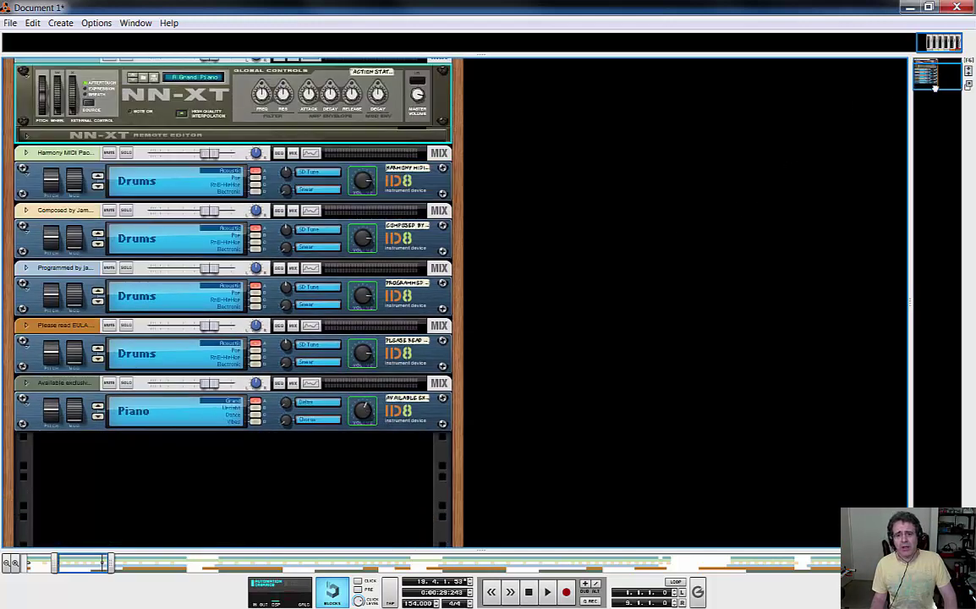
left_click(171, 429)
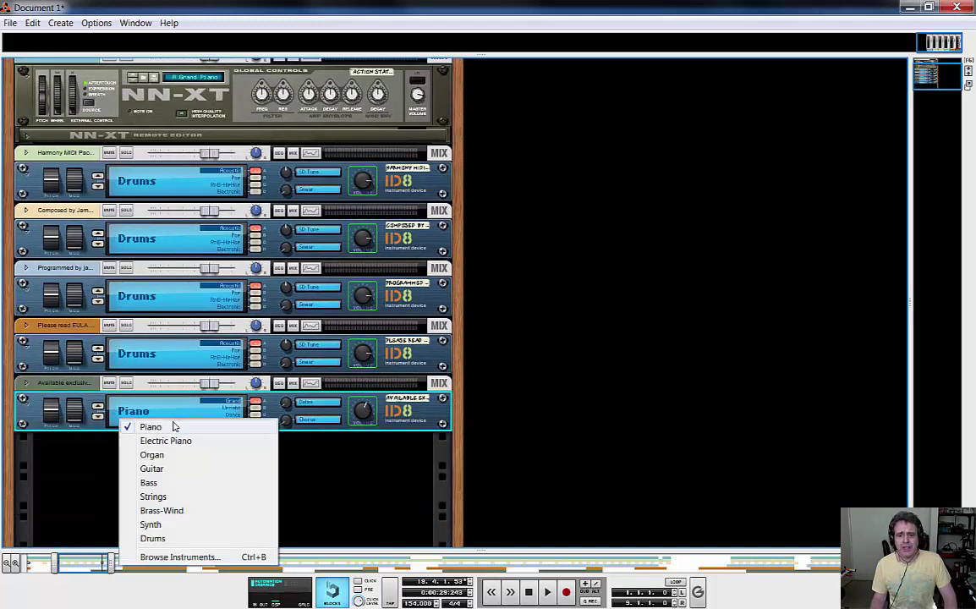
left_click(171, 558)
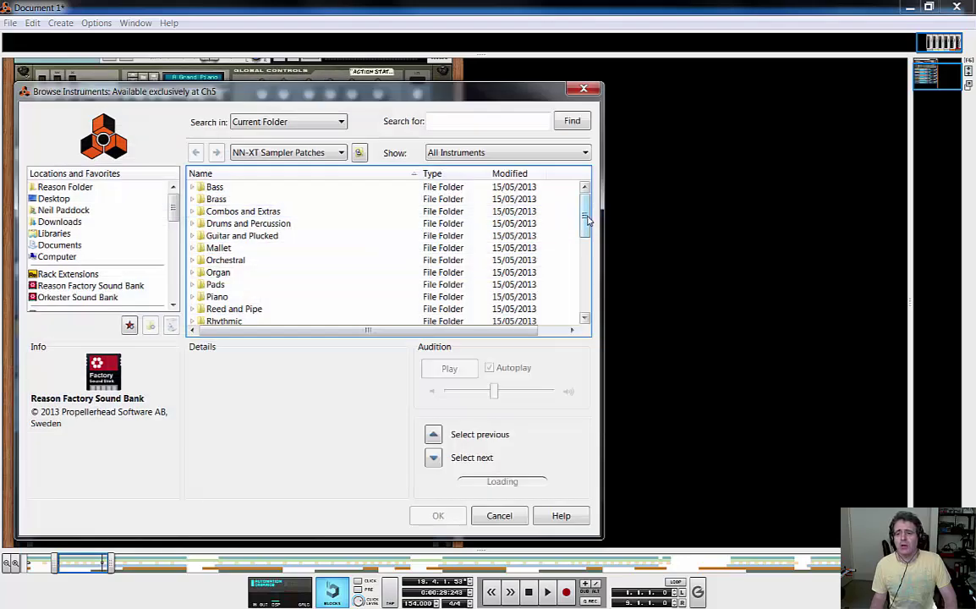
left_click_drag(587, 220, 302, 277)
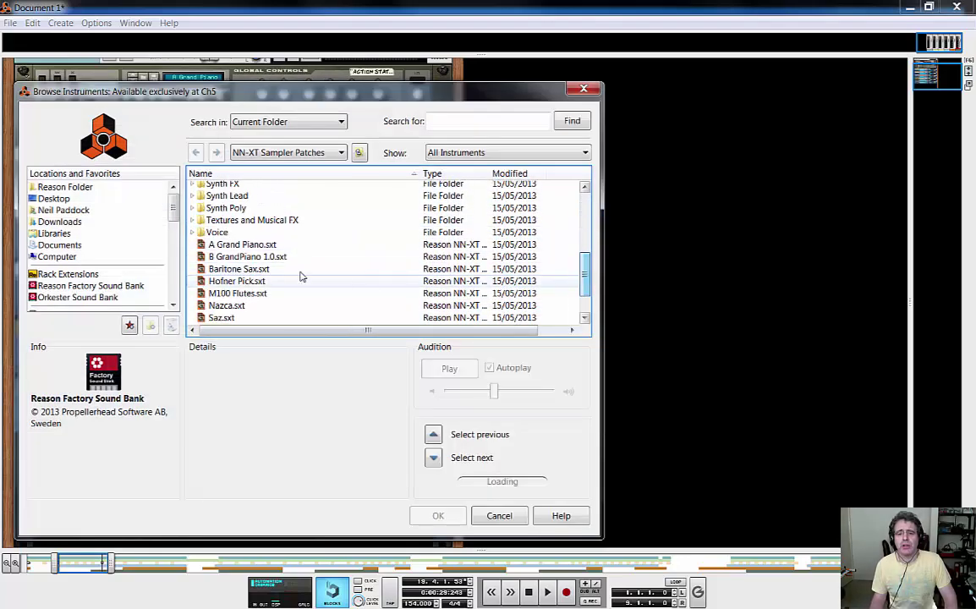
left_click(296, 244)
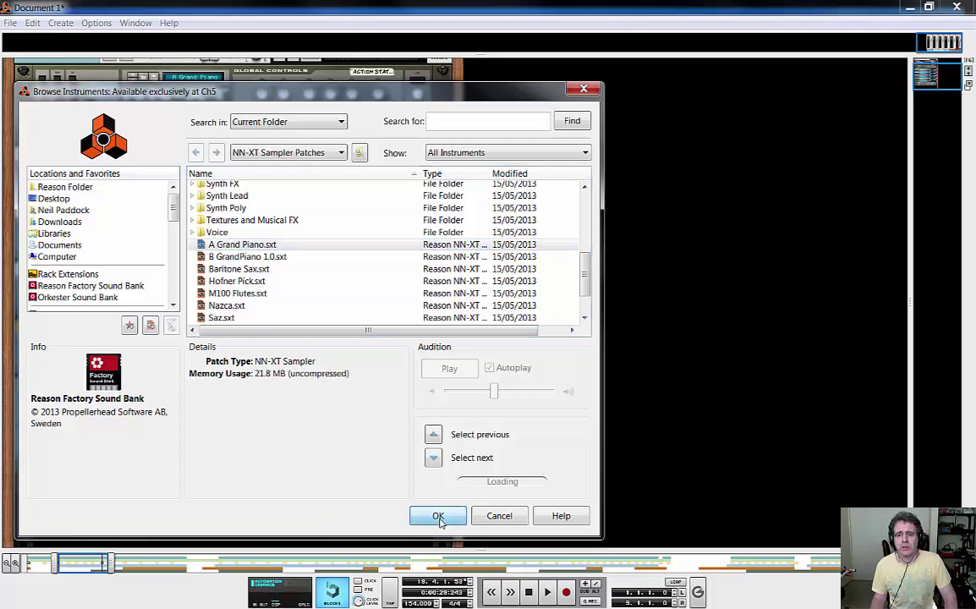
left_click(438, 518)
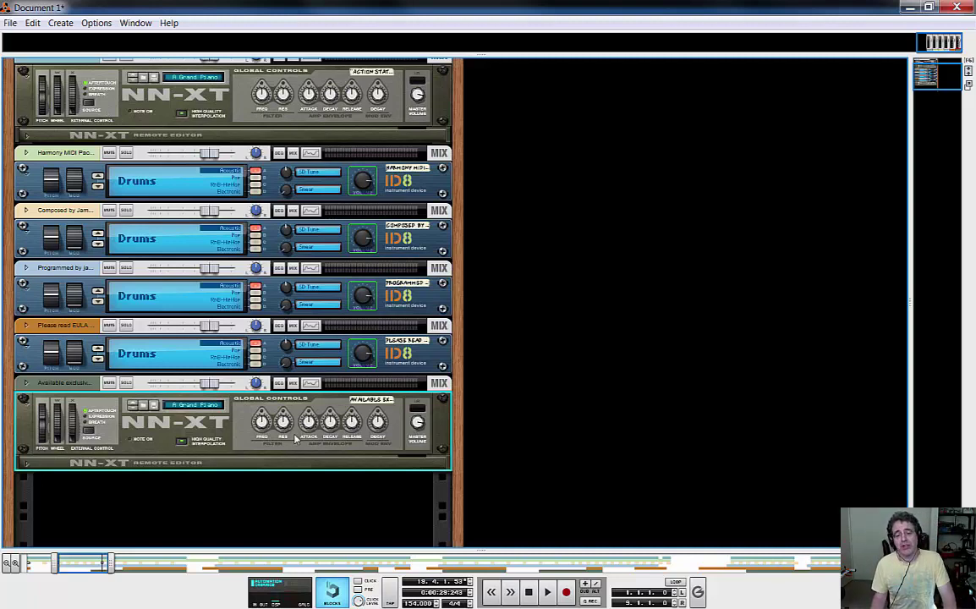
scroll(934, 75, "up", 3)
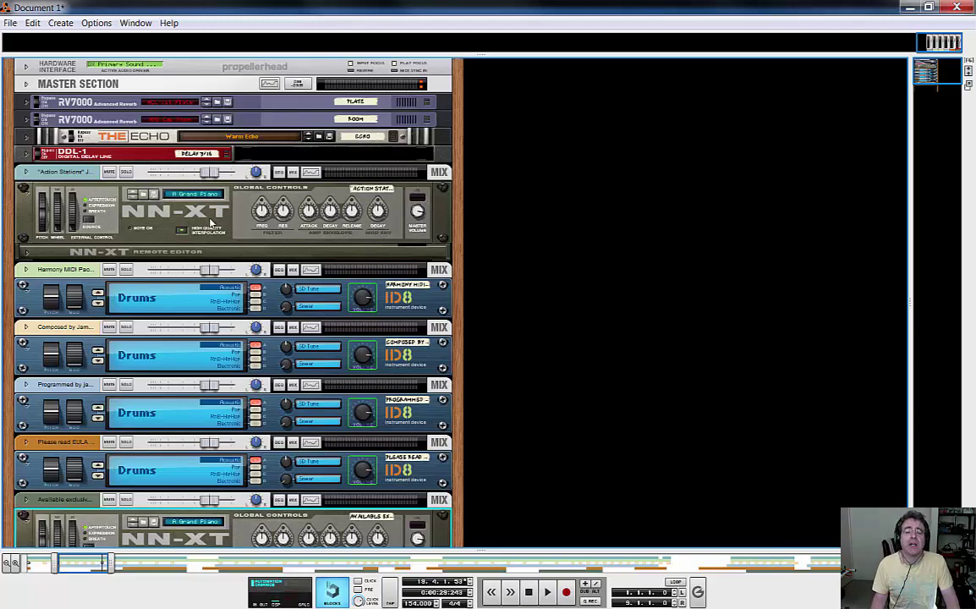
- Open the Action Stations NN-XT's patch browser at the C: drive's Soundfonts folder
left_click(144, 197)
left_click(144, 197)
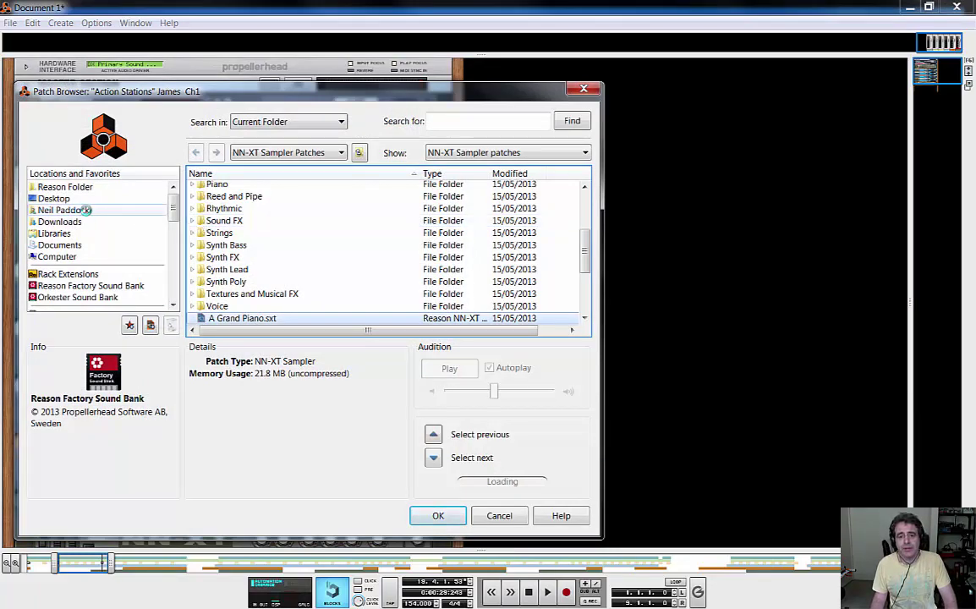
left_click(85, 210)
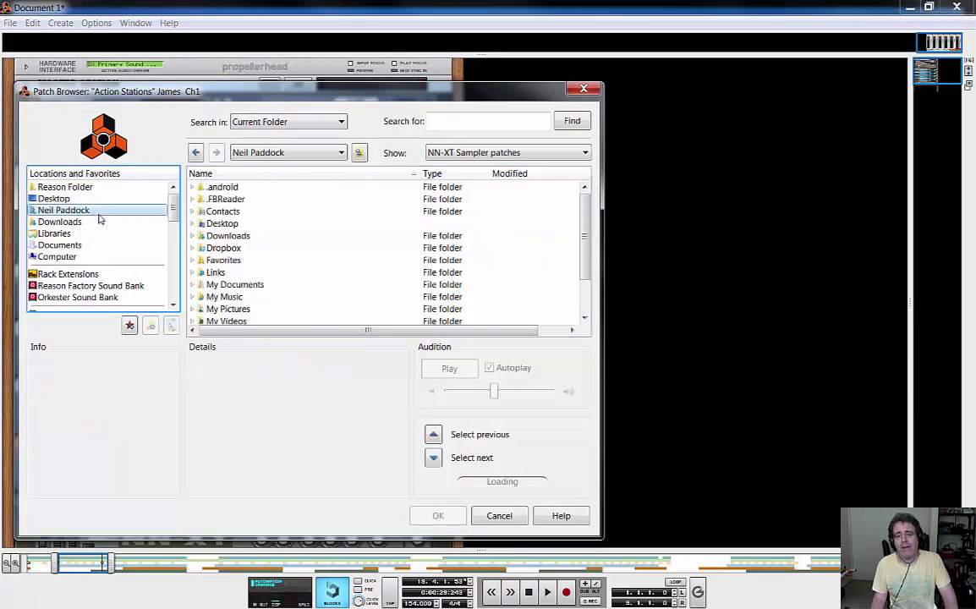
left_click(72, 256)
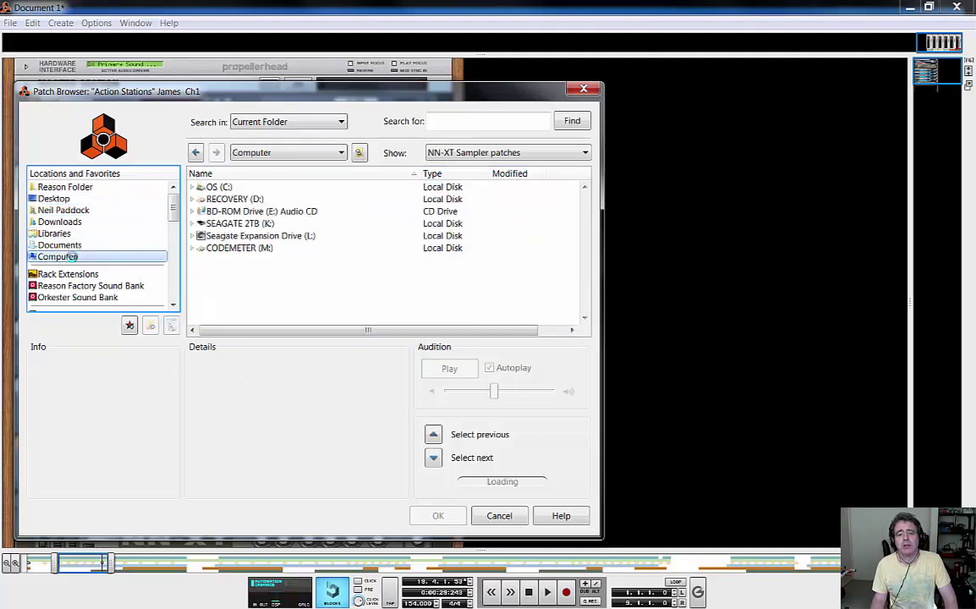
left_click(219, 187)
double_click(218, 187)
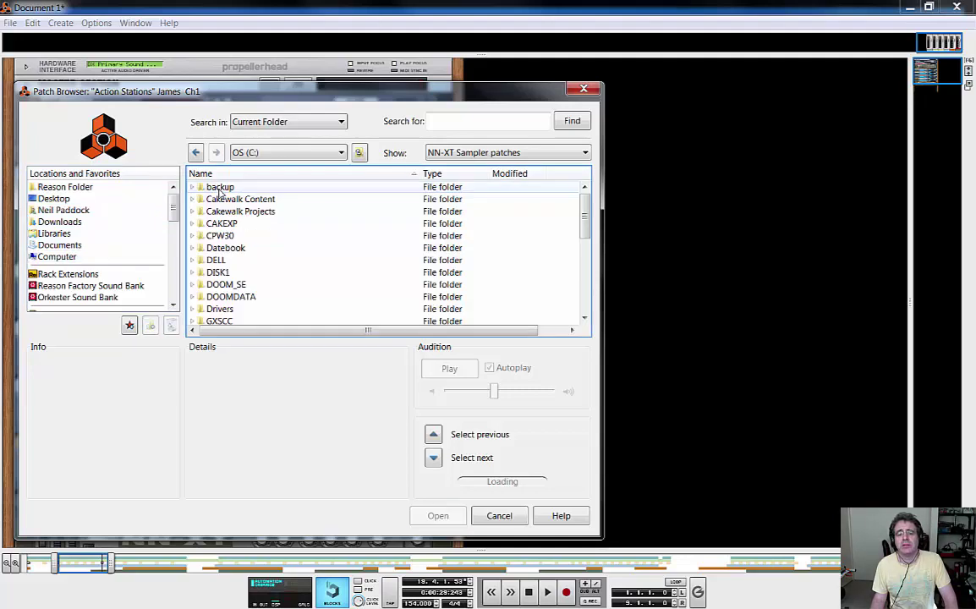
scroll(533, 211, "down", 9)
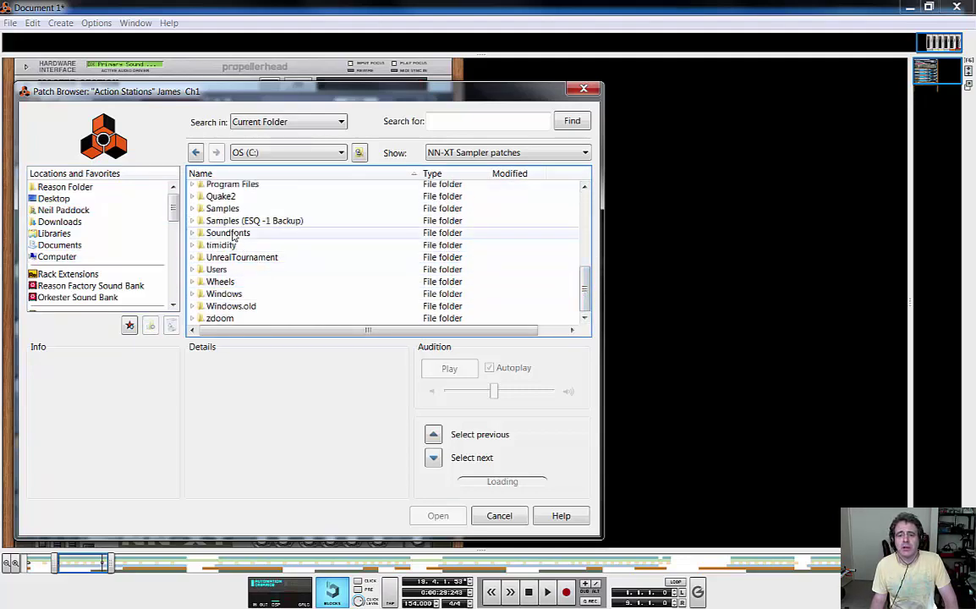
left_click(232, 233)
double_click(232, 233)
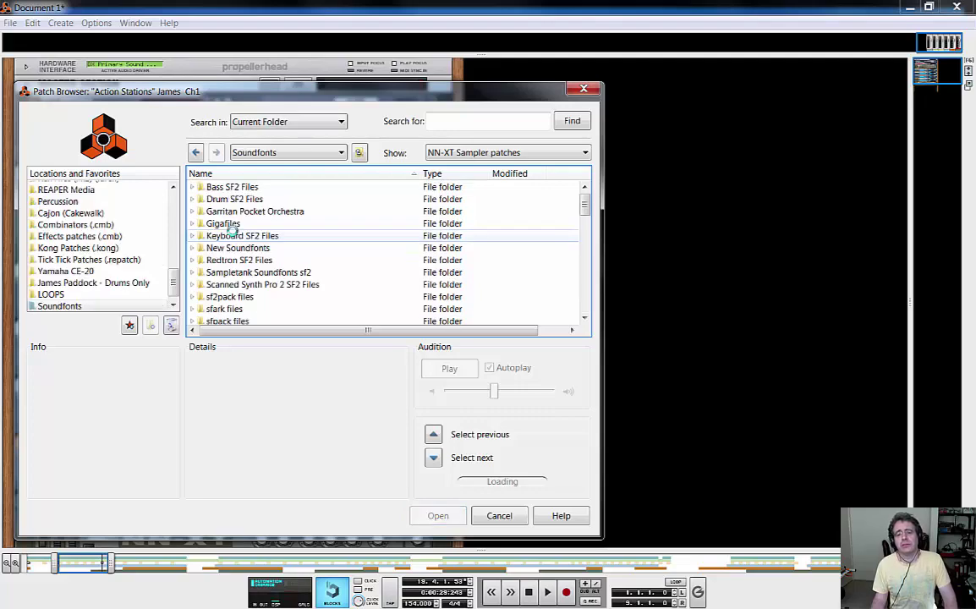
- Open the FluidR3 GM.SF2 SoundFont and its Presets folder
left_click_drag(584, 208, 601, 266)
left_click(245, 262)
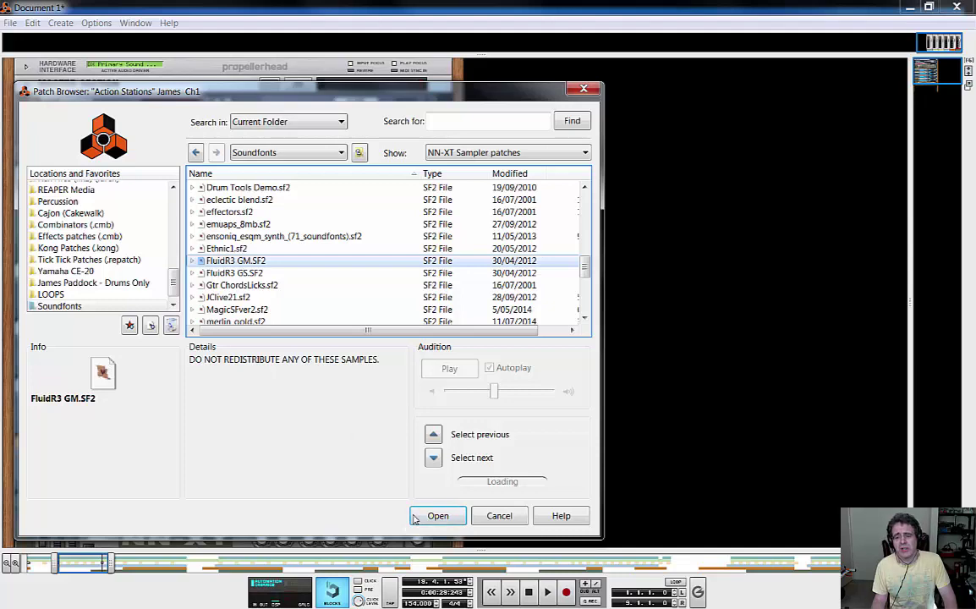
left_click(438, 517)
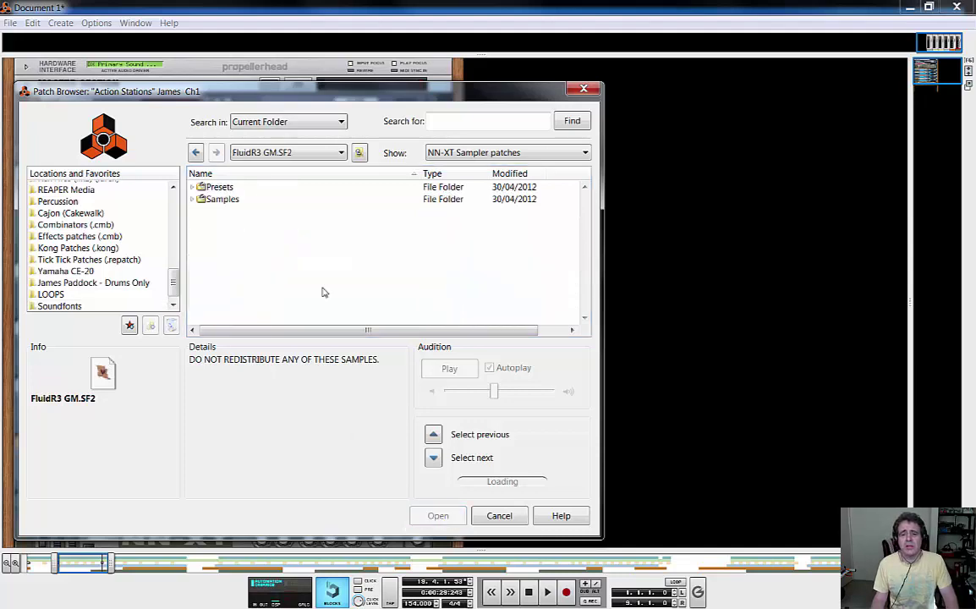
left_click(224, 186)
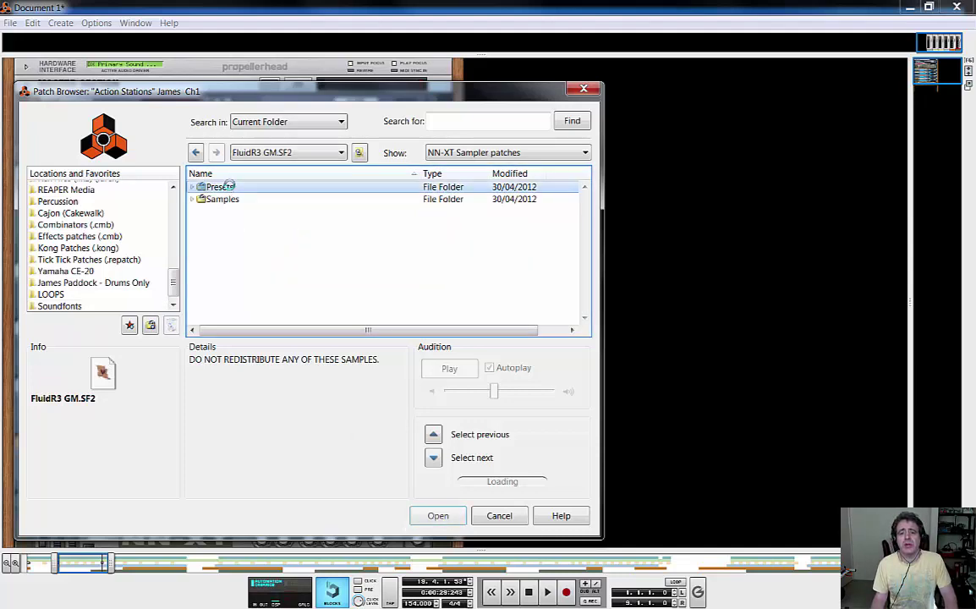
double_click(223, 186)
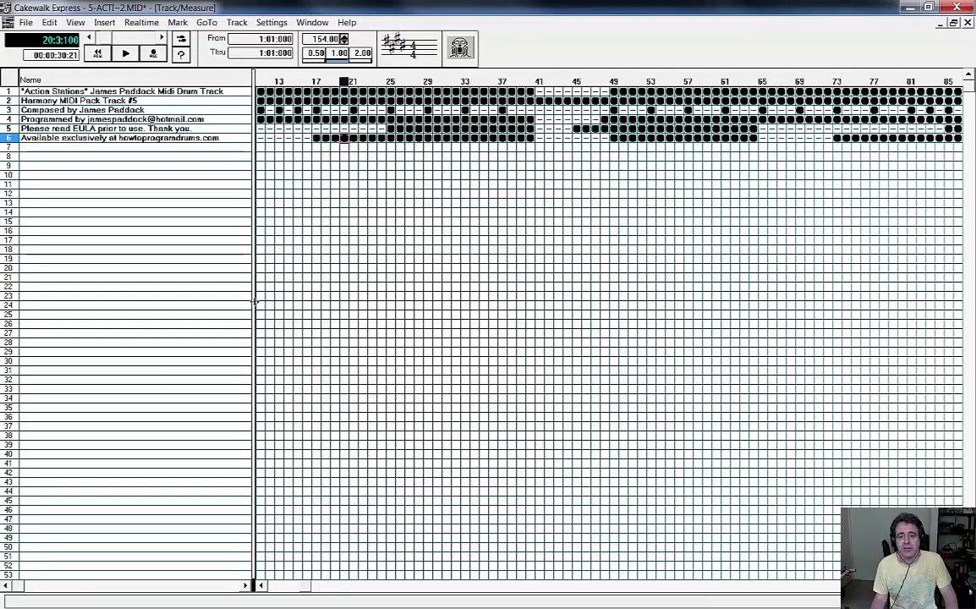
left_click_drag(226, 275, 861, 336)
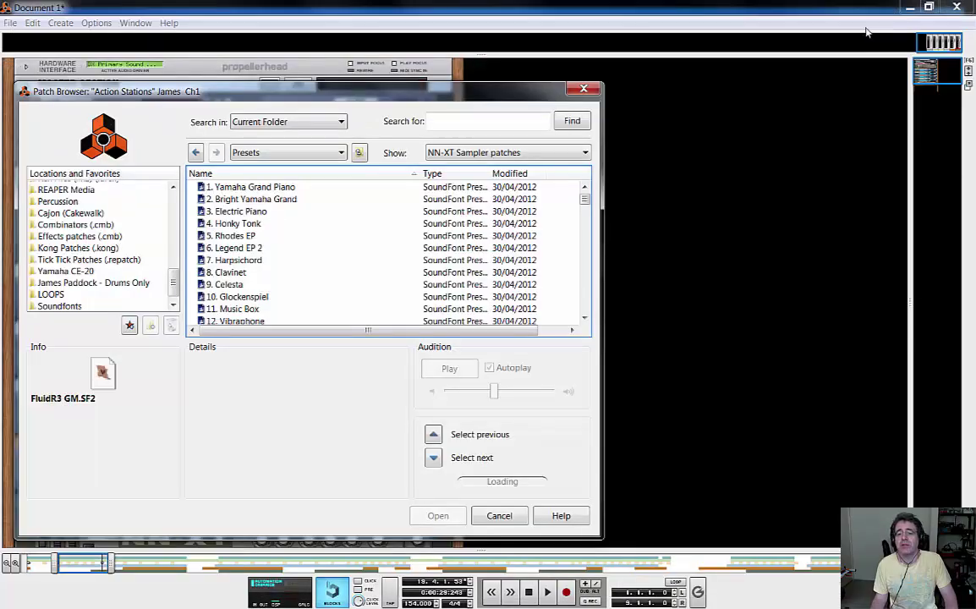
- Load the FluidR3 GM 119. Synth Drum preset into the Action Stations NN-XT
left_click_drag(586, 192, 597, 268)
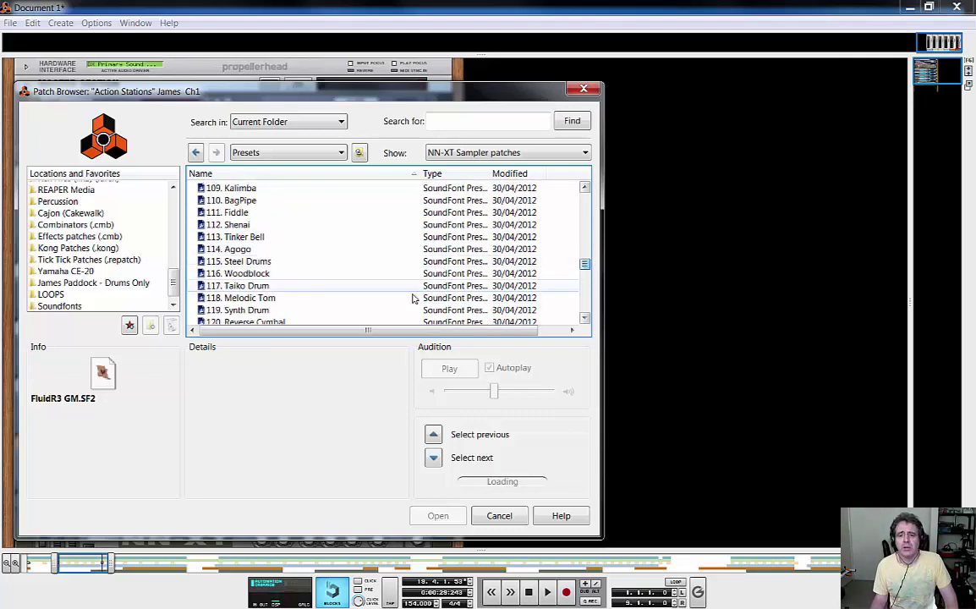
left_click(372, 309)
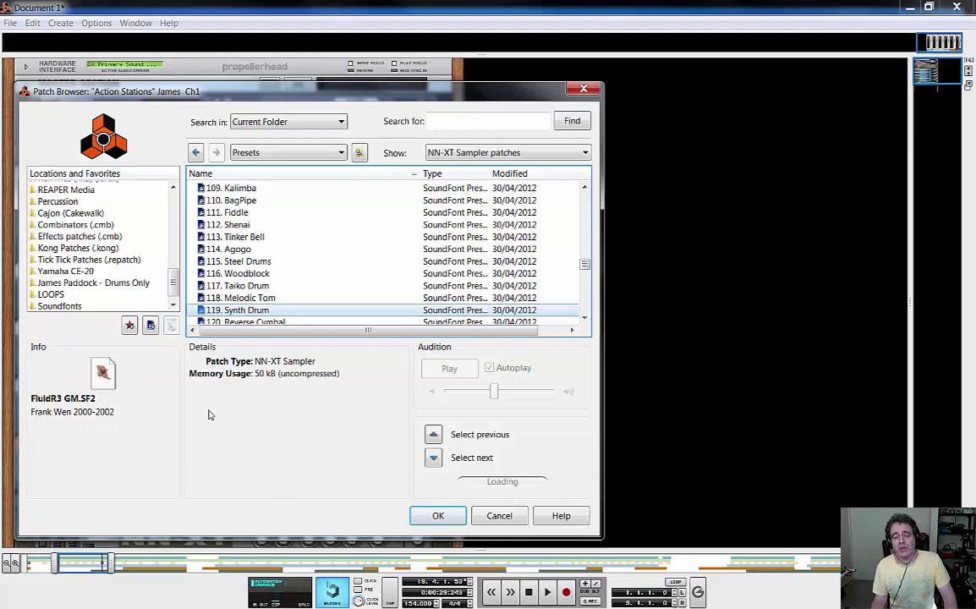
left_click(436, 516)
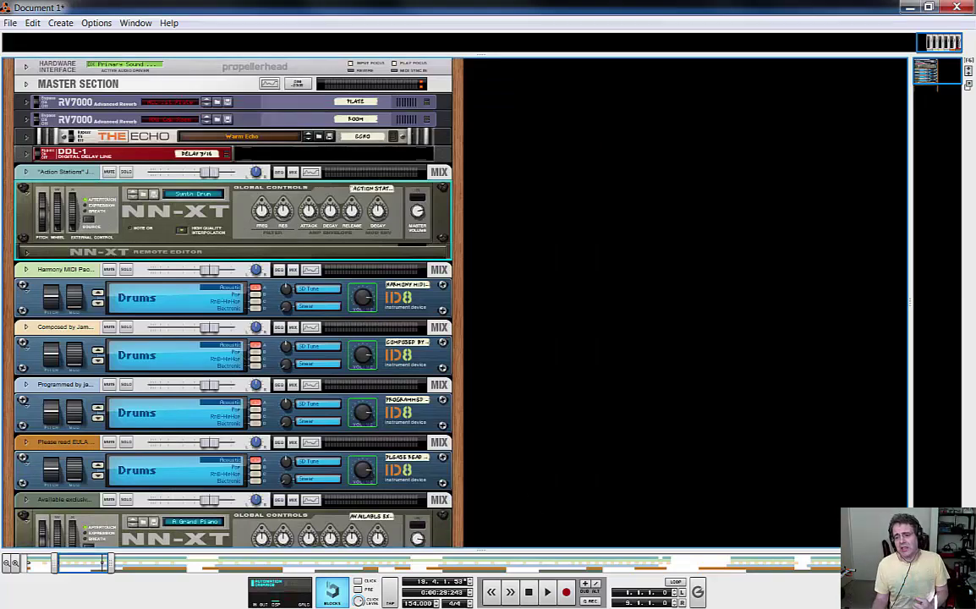
- Play the song to bar 21, check the lower NN-XT's patches, then open the Synth Drum sampler's menu
left_click(547, 593)
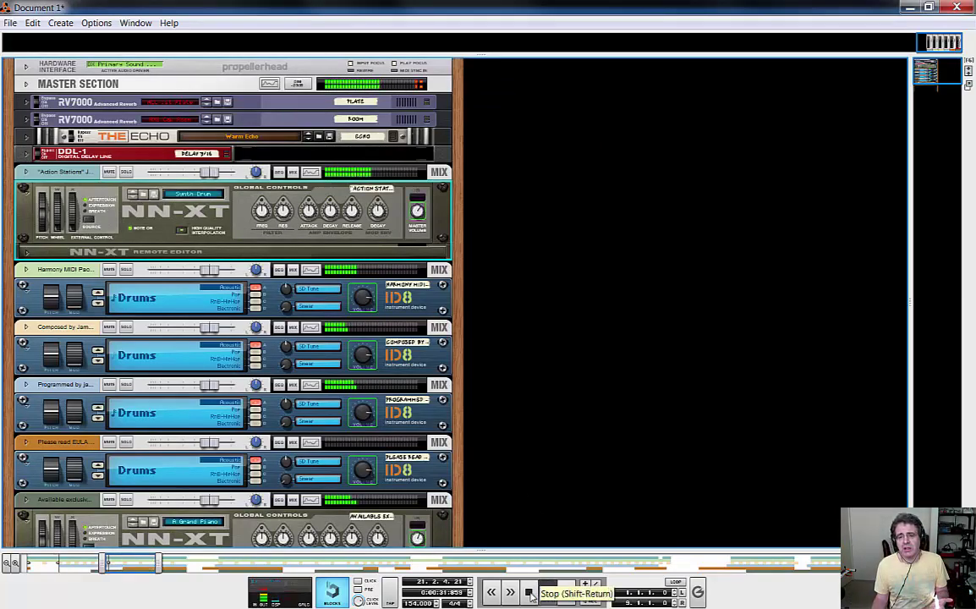
left_click(529, 593)
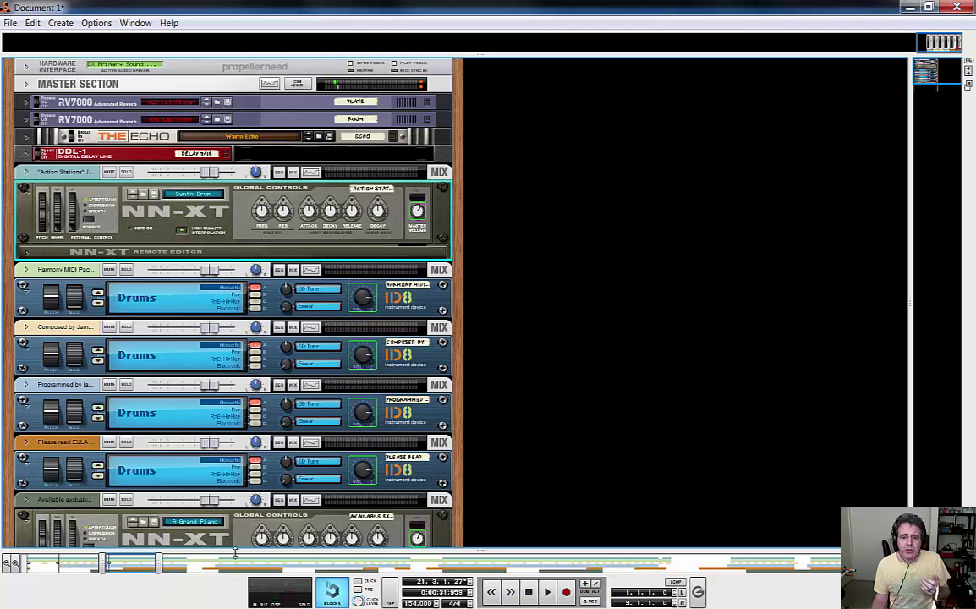
left_click(145, 530)
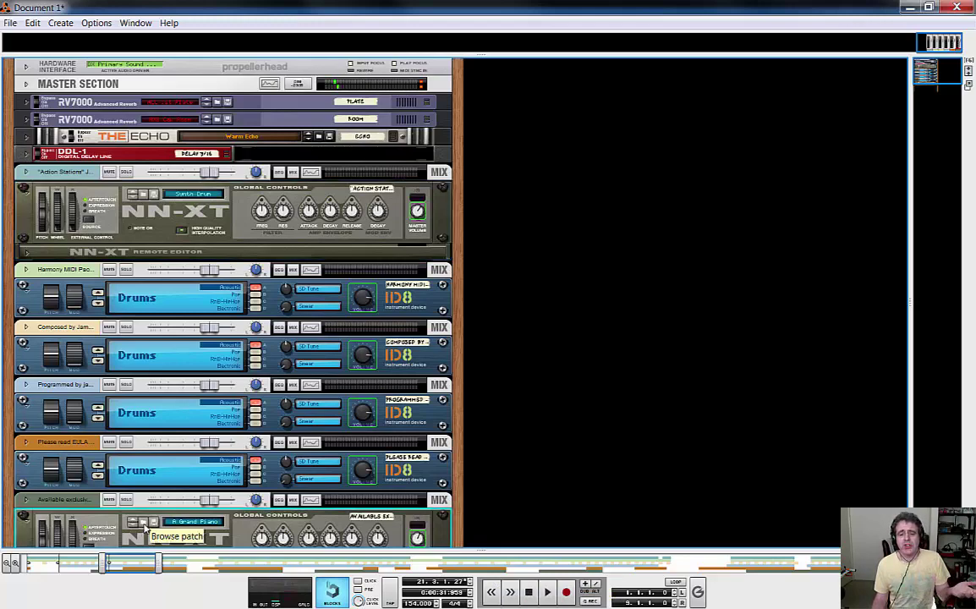
left_click(144, 531)
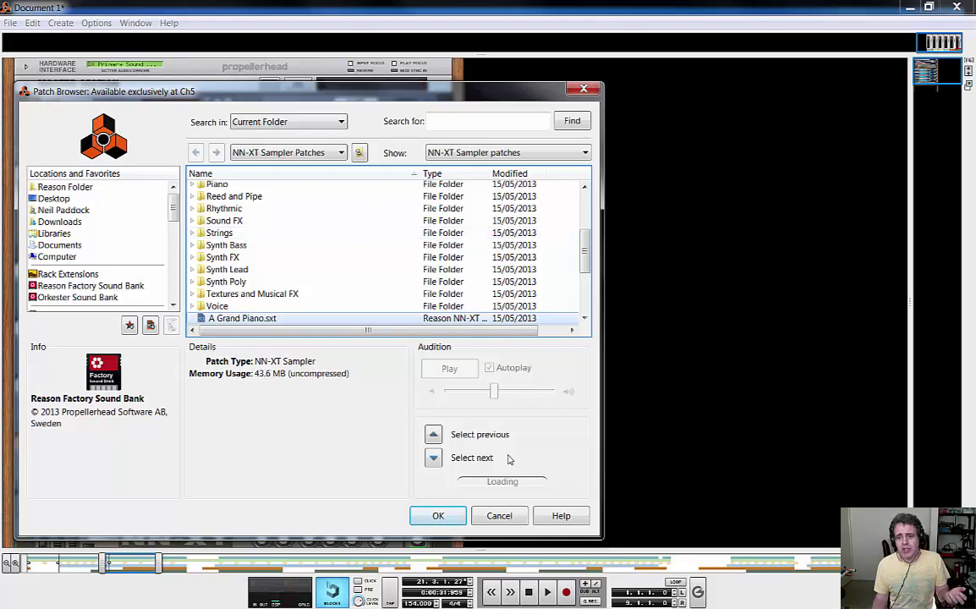
left_click(499, 516)
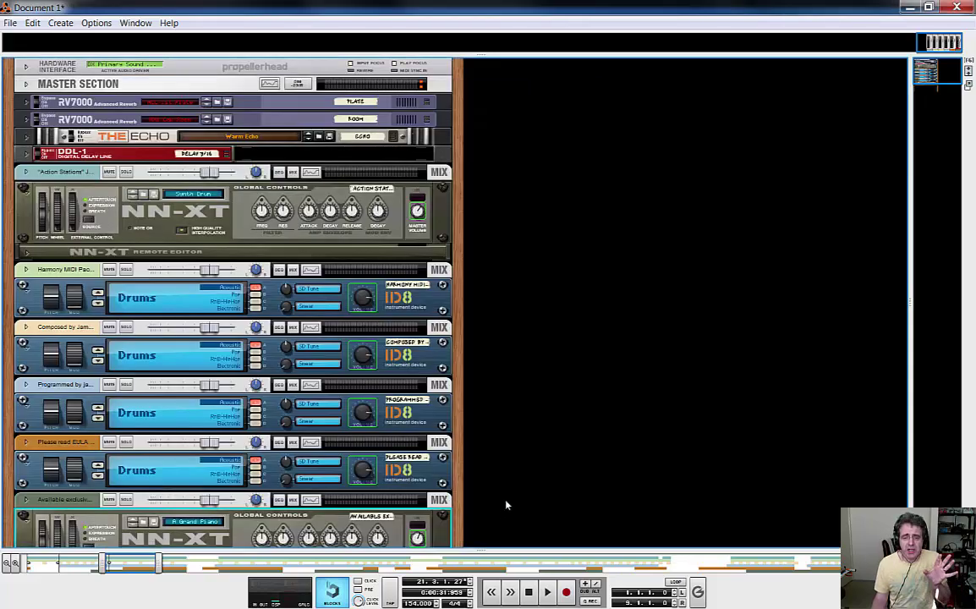
right_click(240, 219)
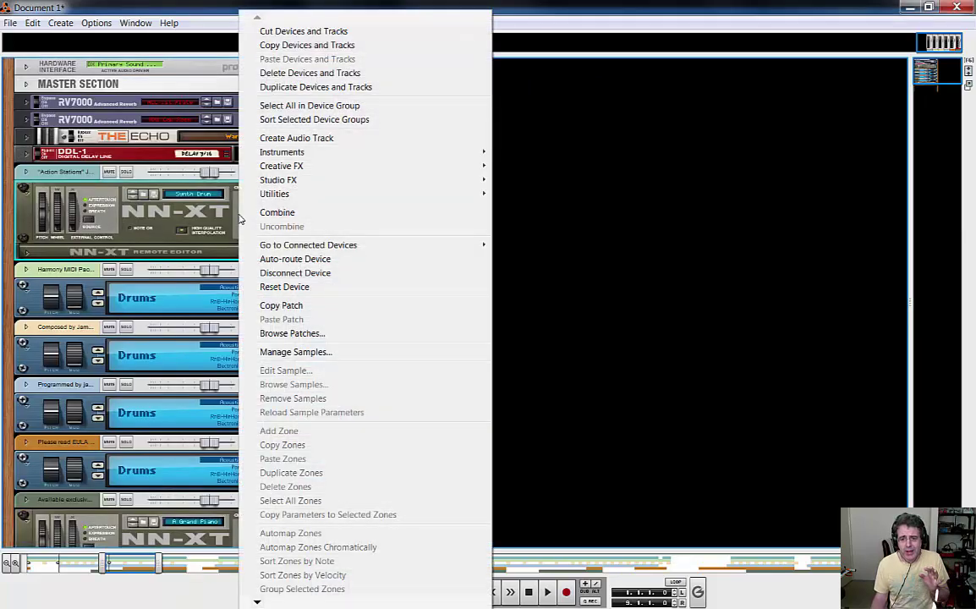
- Copy the top NN-XT's Synth Drum patch and paste it onto the lower NN-XT
left_click(282, 308)
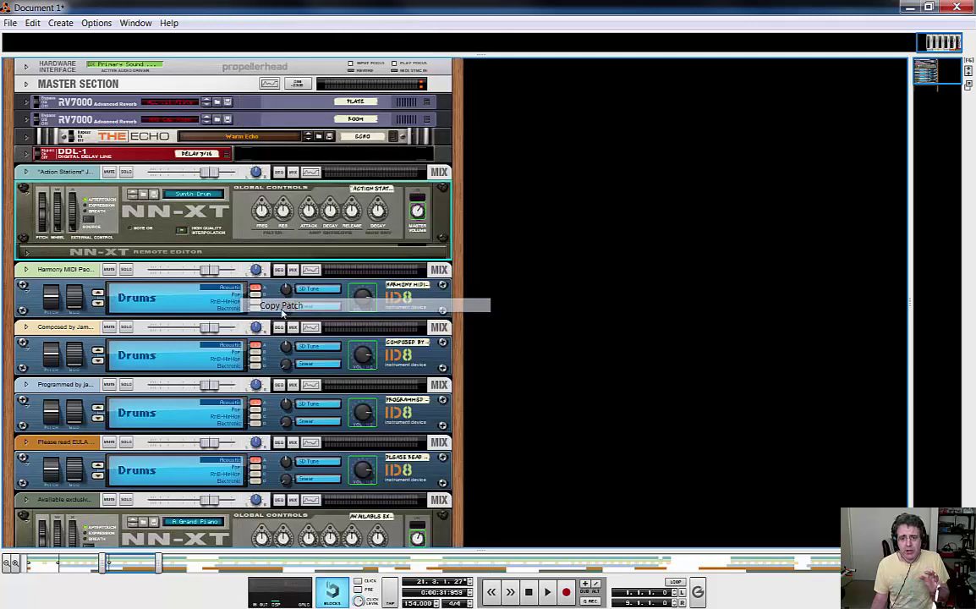
right_click(239, 526)
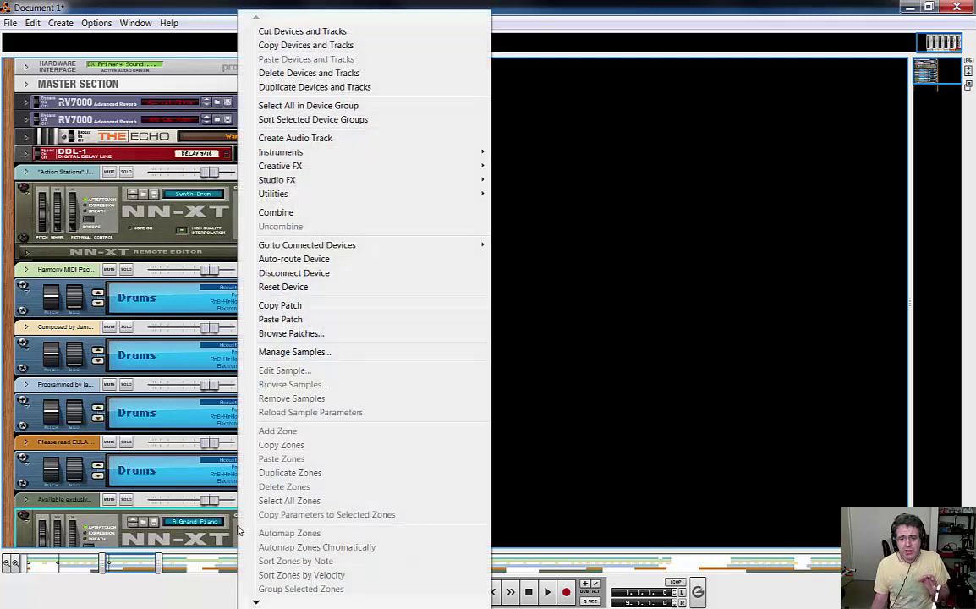
left_click(293, 324)
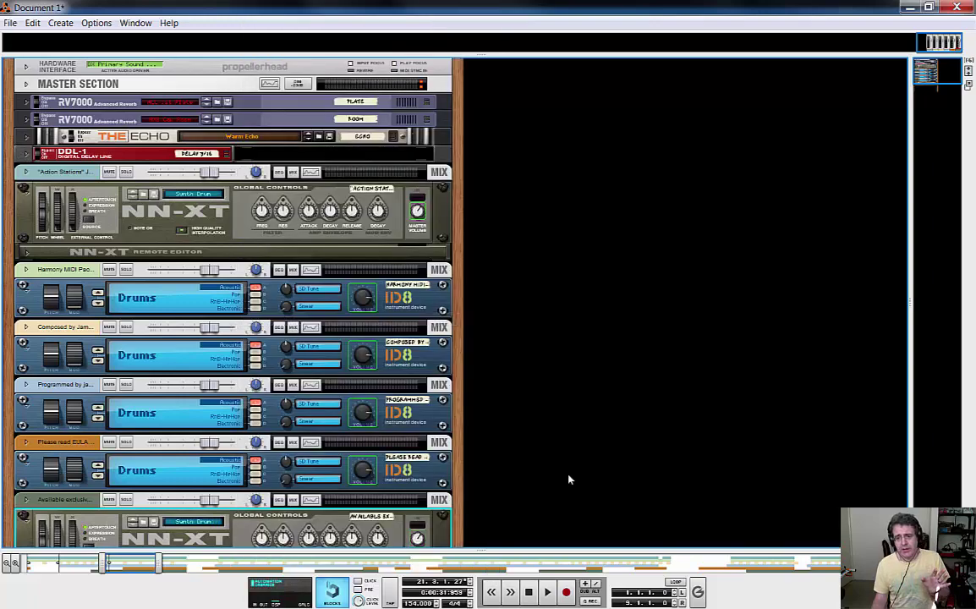
scroll(469, 339, "down", 4)
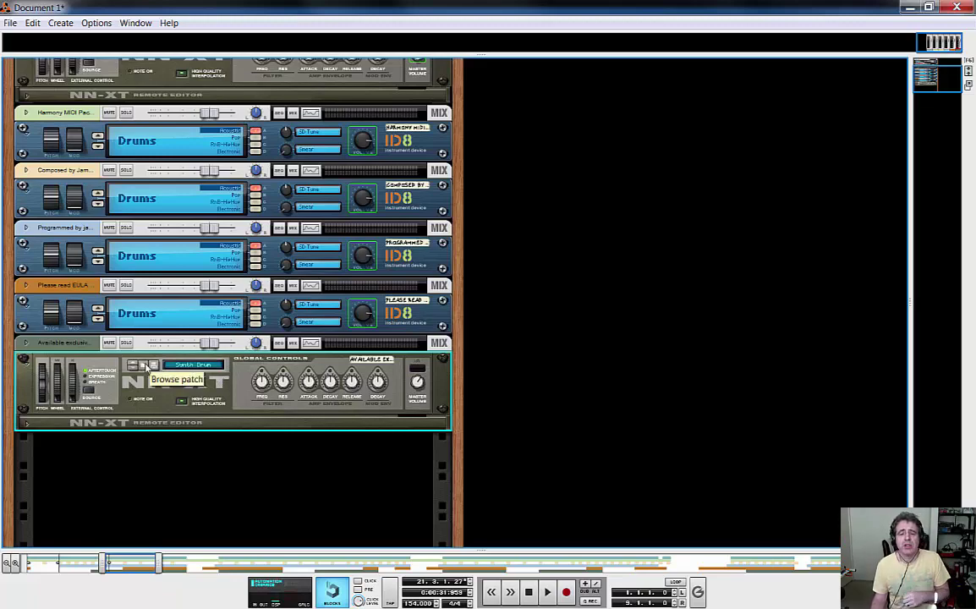
- Browse the lower NN-XT's patches in C:\Soundfonts to list the SF2 files
left_click(145, 366)
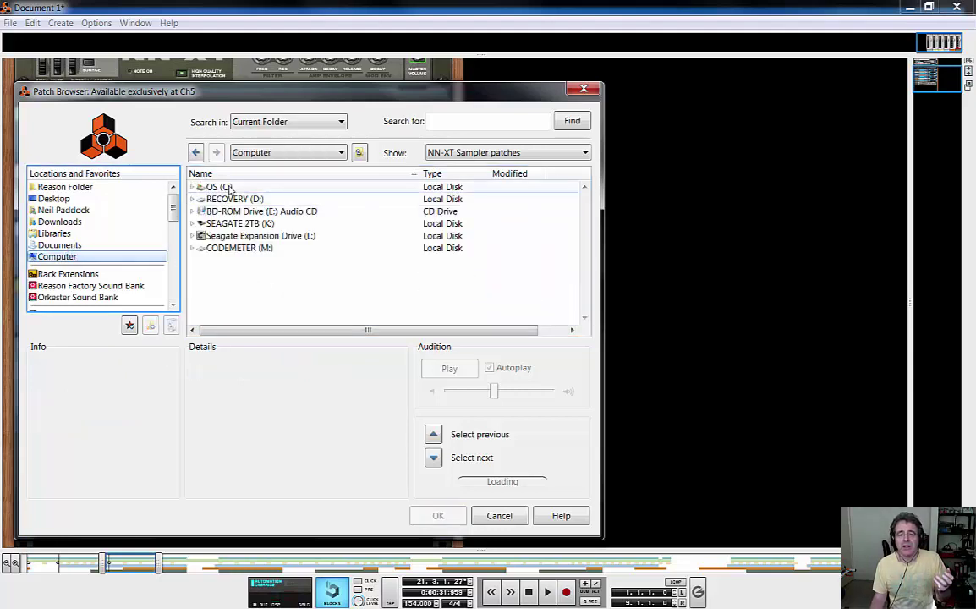
double_click(224, 187)
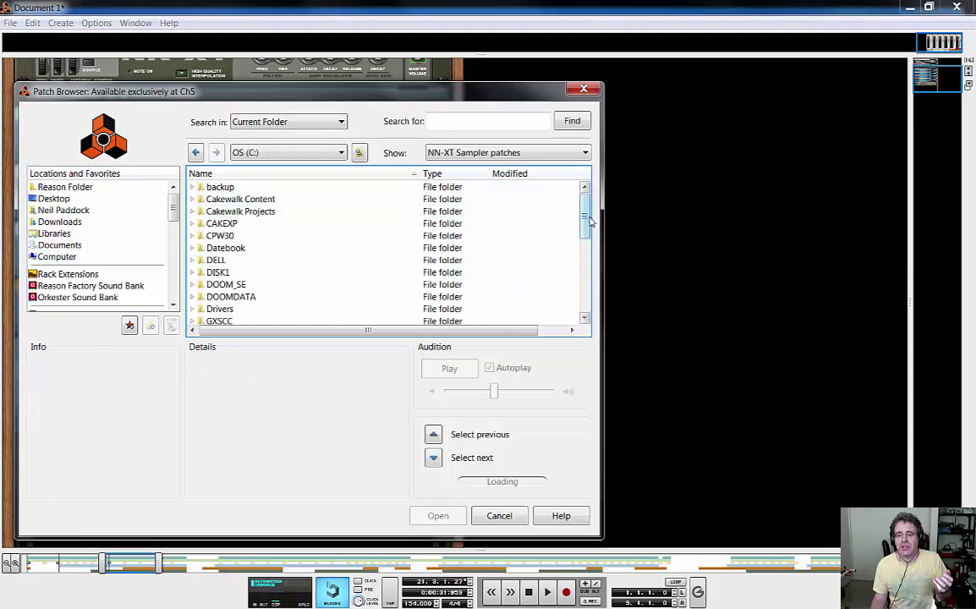
left_click_drag(584, 199, 556, 283)
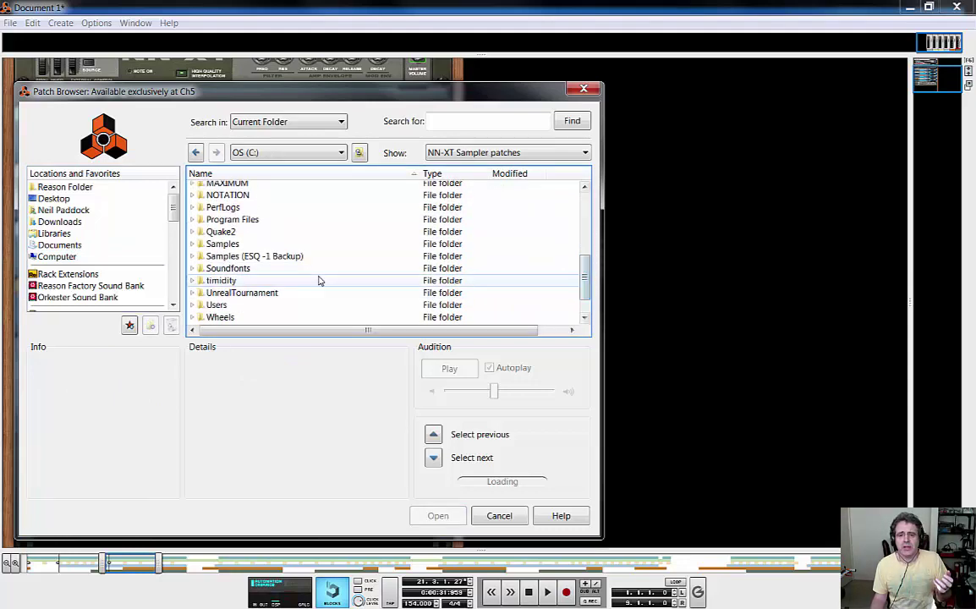
left_click(253, 269)
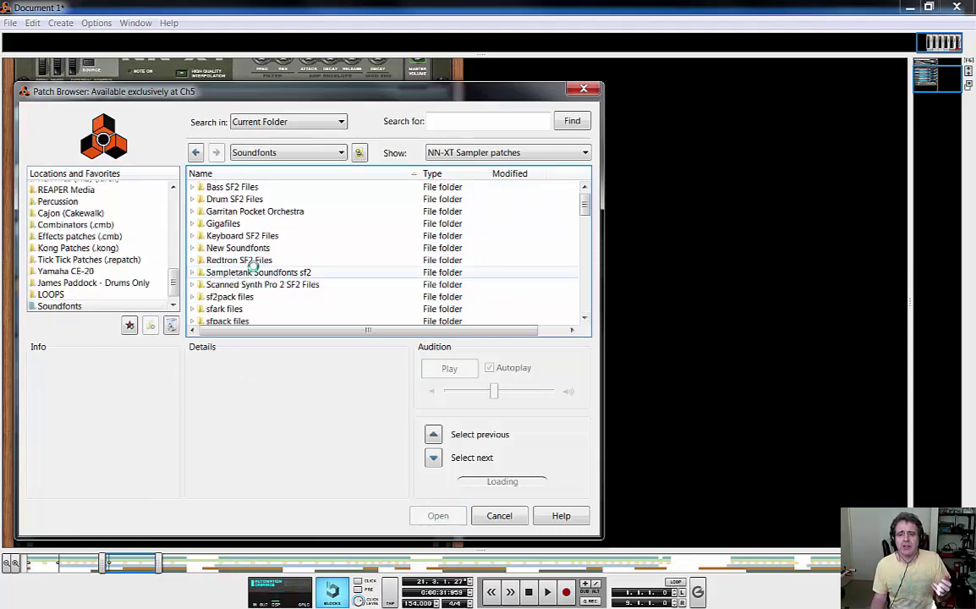
left_click_drag(585, 203, 590, 268)
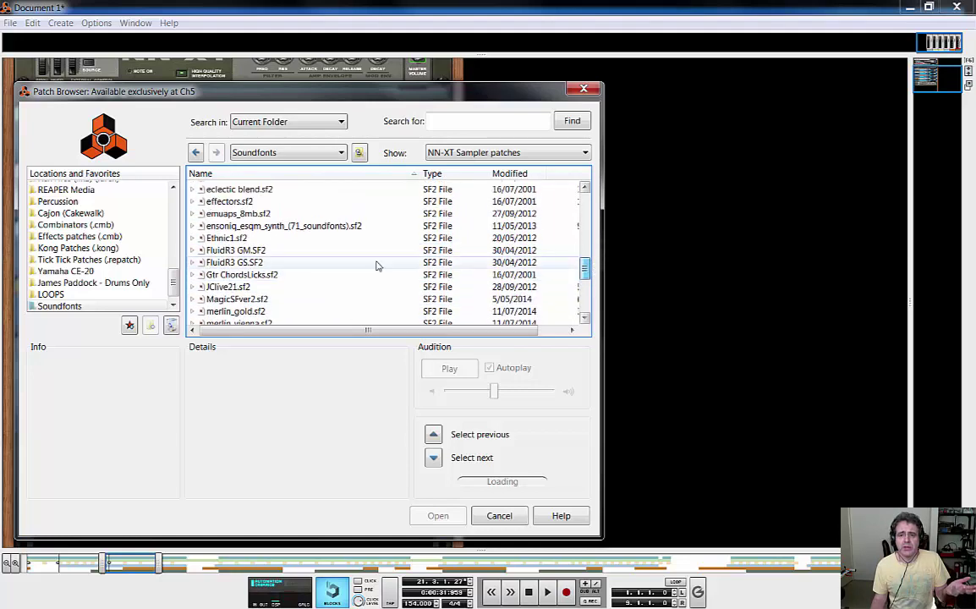
- Open the Presets folder inside the FluidR3 GM.SF2 SoundFont
left_click(233, 250)
left_click(437, 516)
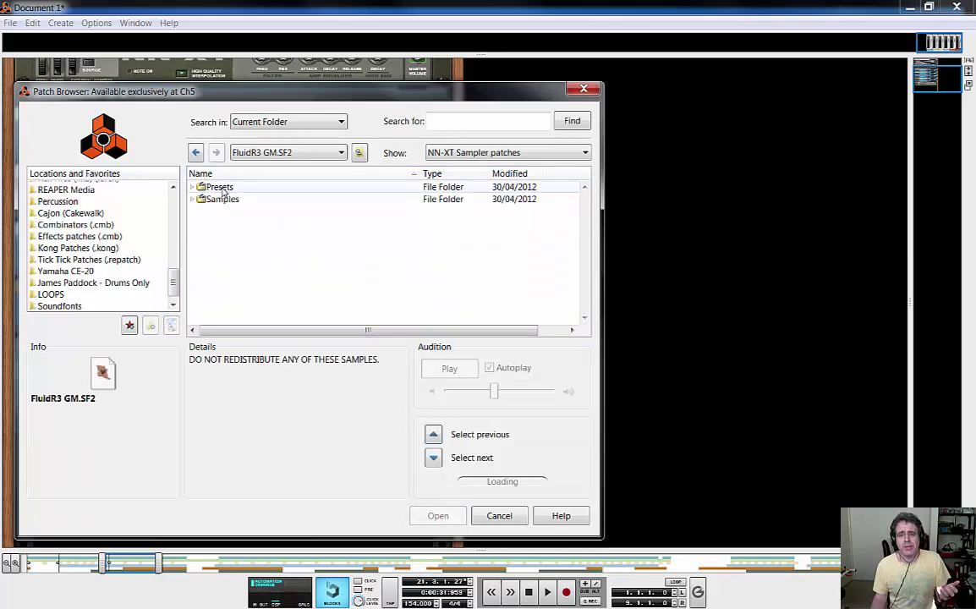
left_click(219, 187)
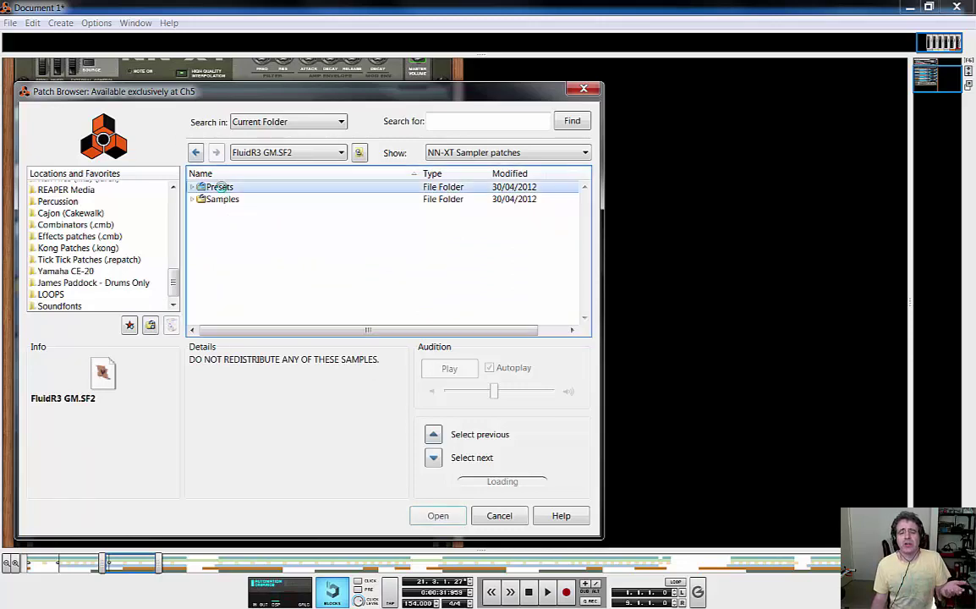
double_click(218, 187)
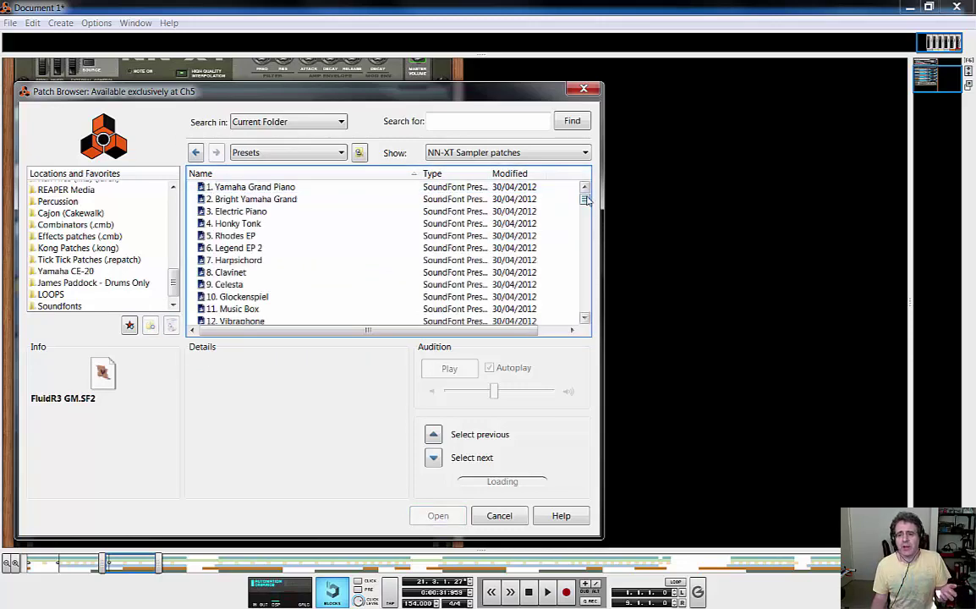
scroll(594, 217, "down", 20)
left_click_drag(595, 243, 597, 274)
- Search the presets for 'taiko' and load 117. Taiko Drum into the lower NN-XT
left_click(499, 126)
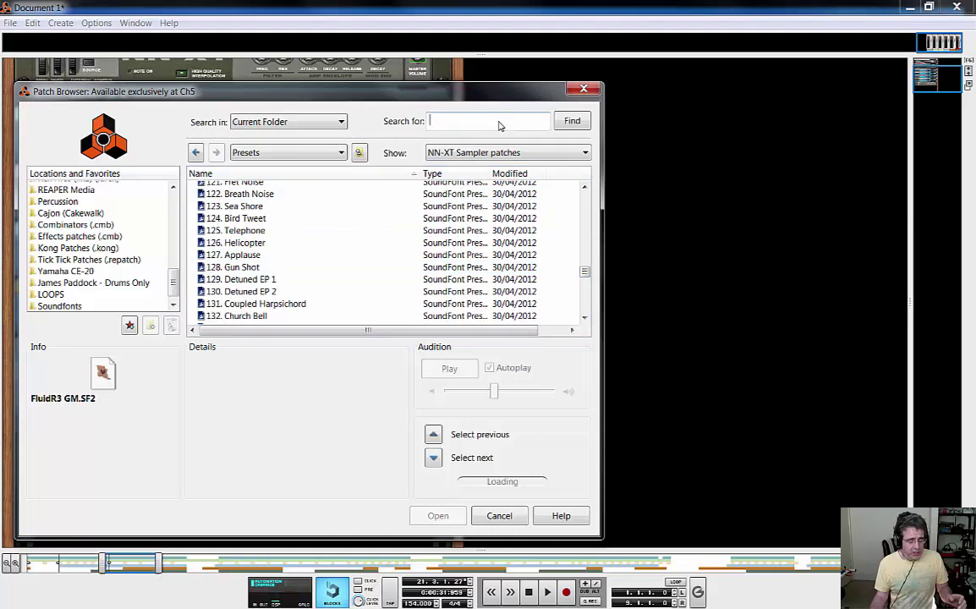
type("taiko")
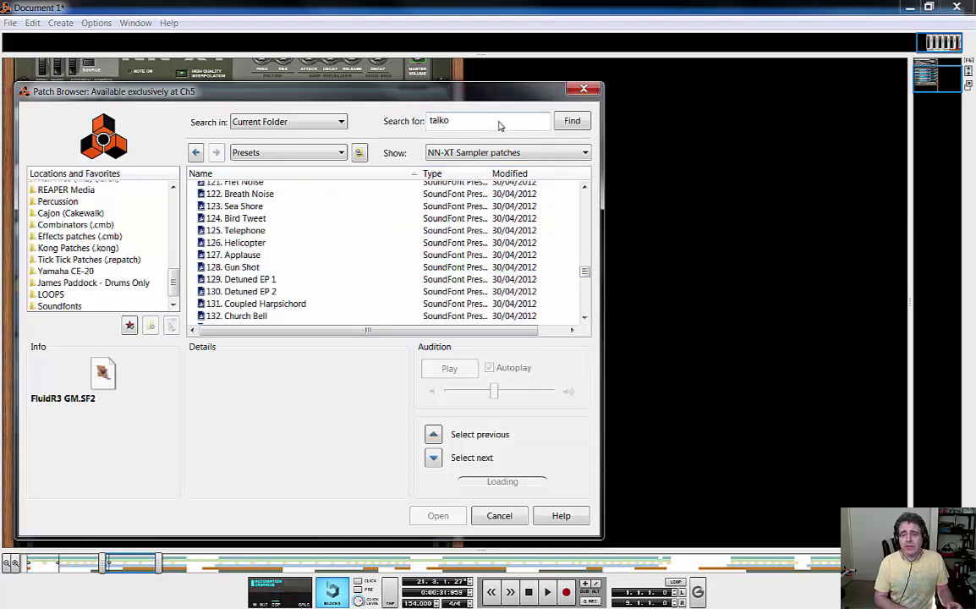
key("Return")
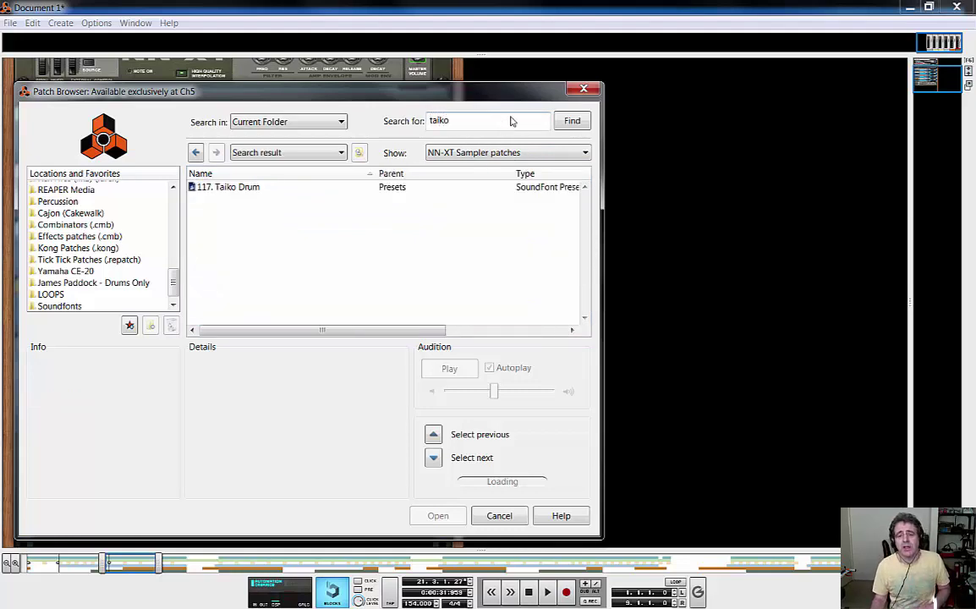
left_click(244, 188)
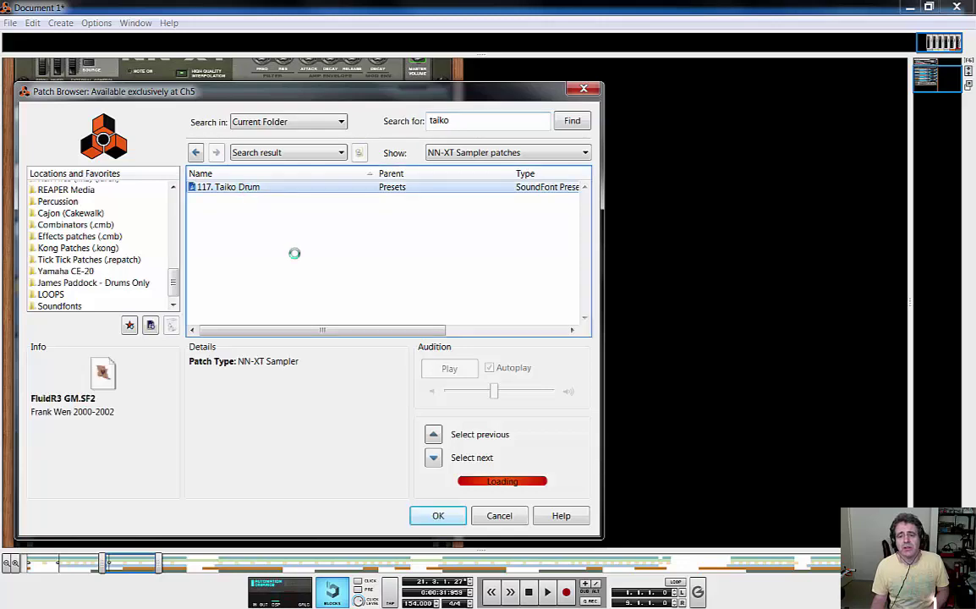
left_click(439, 515)
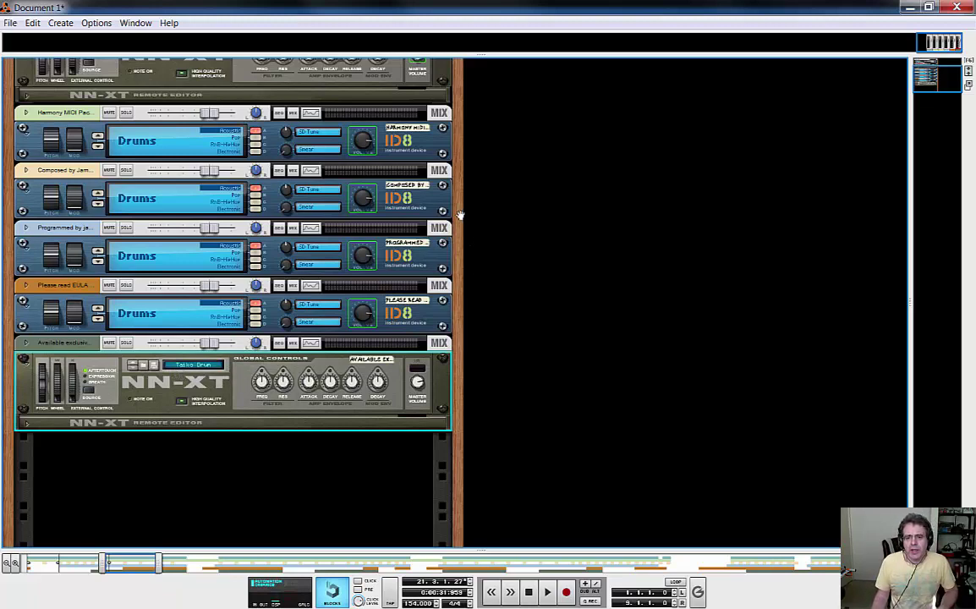
- Scroll up to the top NN-XT and show the first ID8's Drums category list
left_click_drag(459, 216, 457, 290)
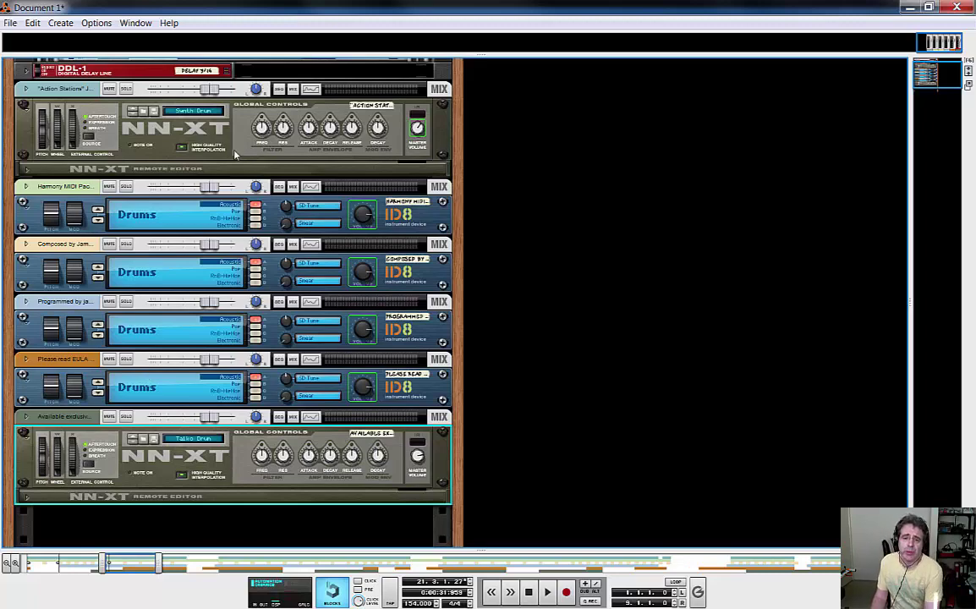
left_click(149, 216)
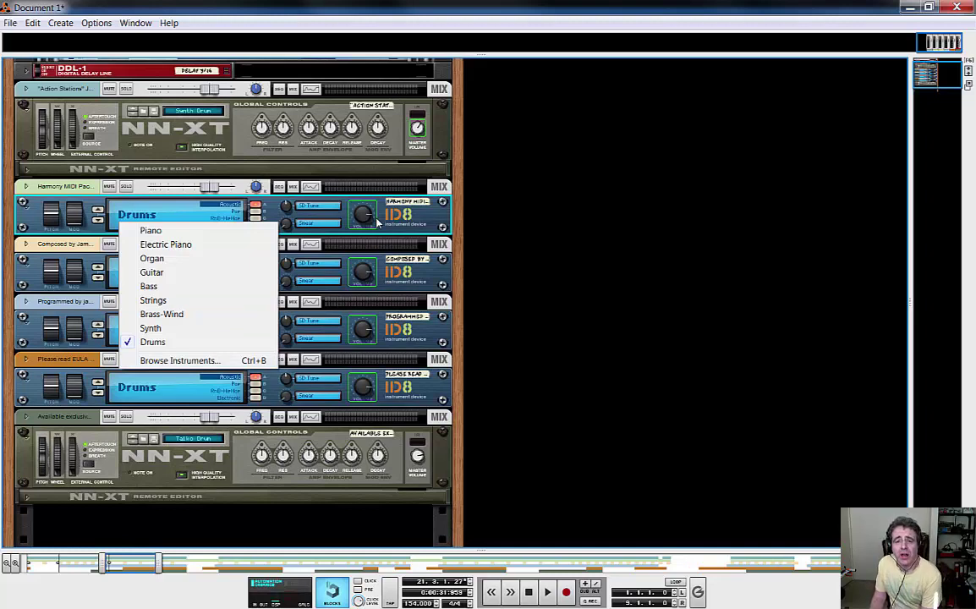
- Close the ID8 category list, review the top NN-XT's FluidR3 presets, and cancel to keep Synth Drum
left_click(457, 140)
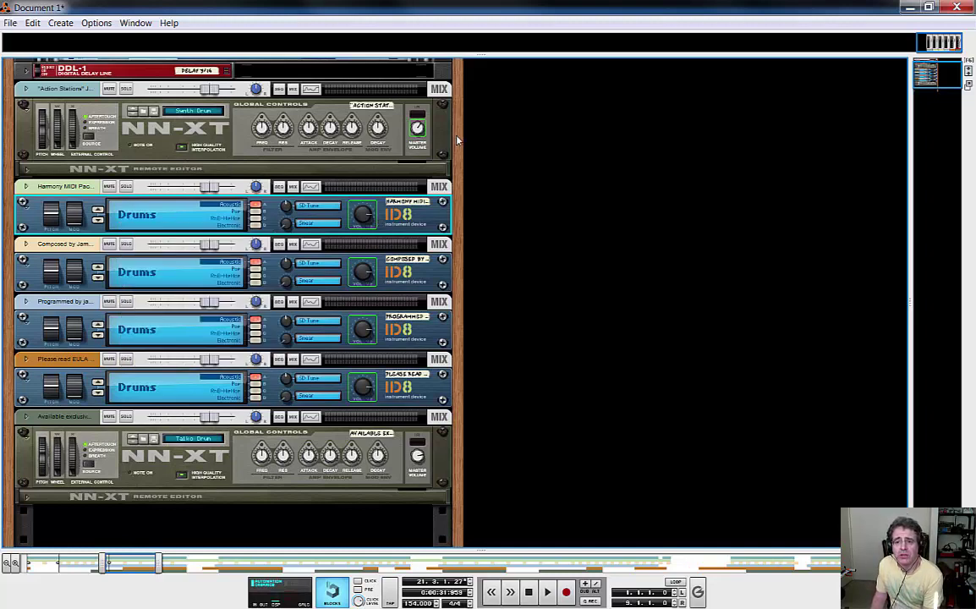
left_click(144, 114)
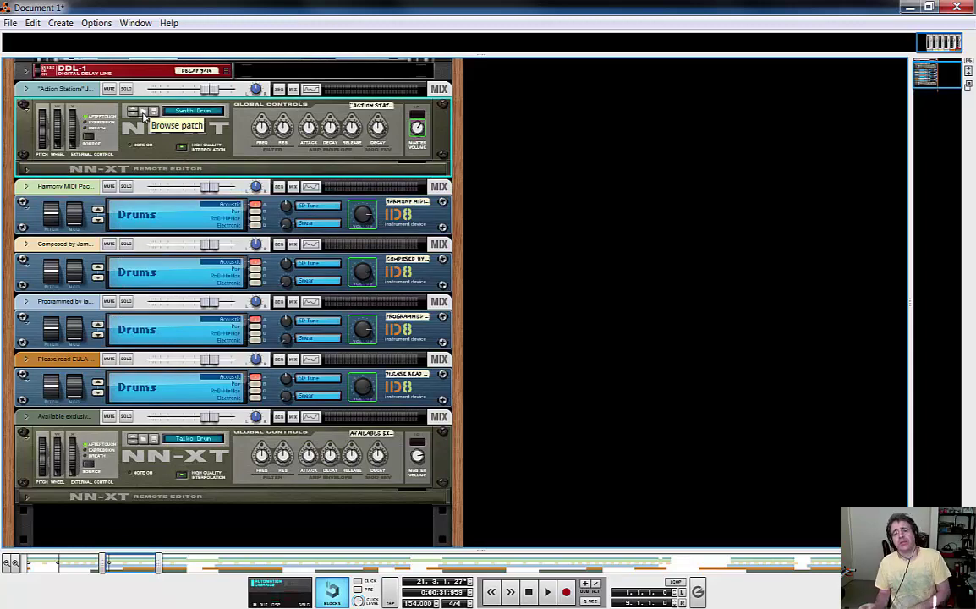
left_click(144, 114)
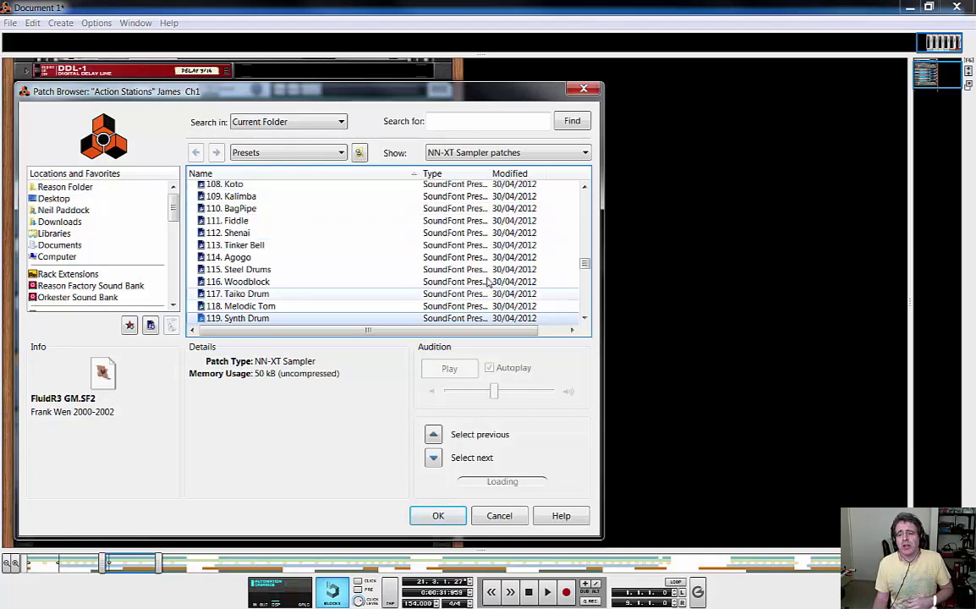
left_click(585, 231)
left_click_drag(585, 231, 606, 311)
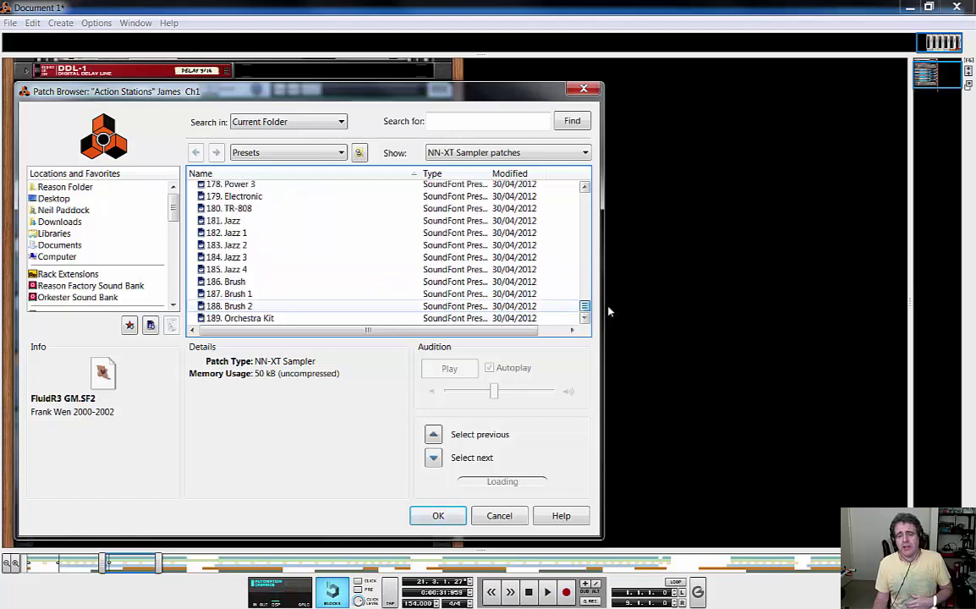
left_click(499, 516)
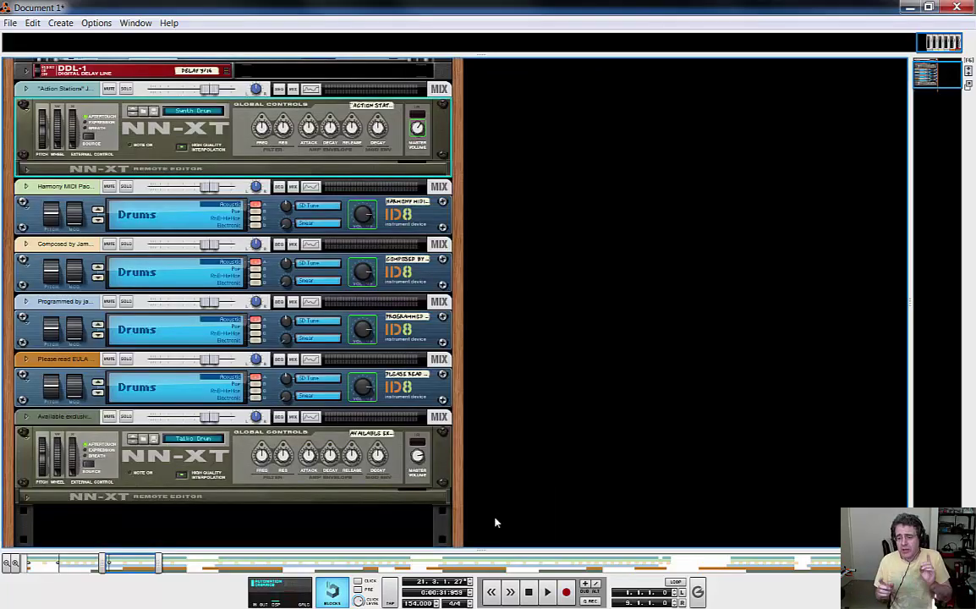
- Play the song from the start, enlarge the sequencer view, and move the position to bar 9
left_click(540, 594)
left_click(547, 593)
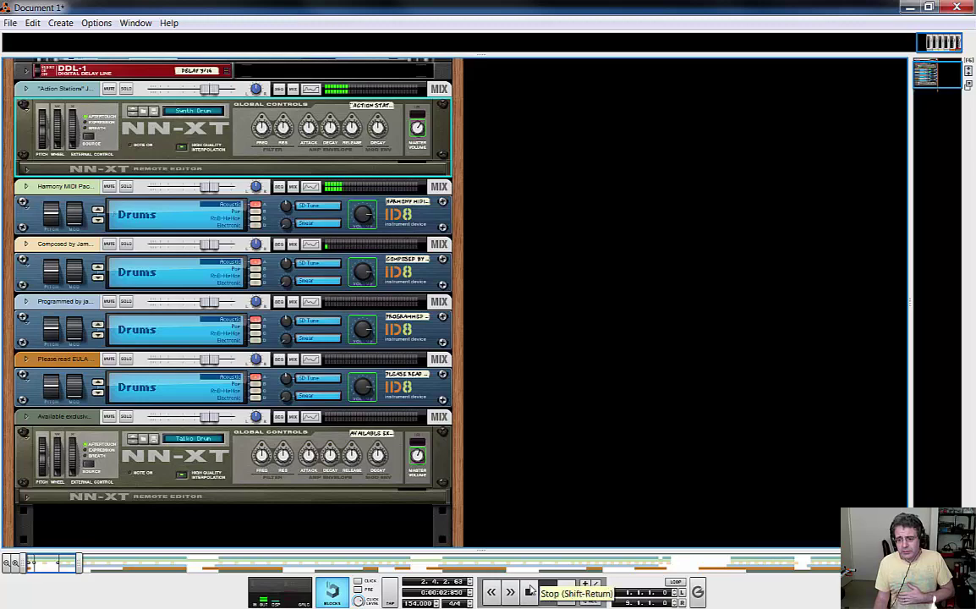
left_click_drag(534, 552, 518, 123)
left_click(660, 163)
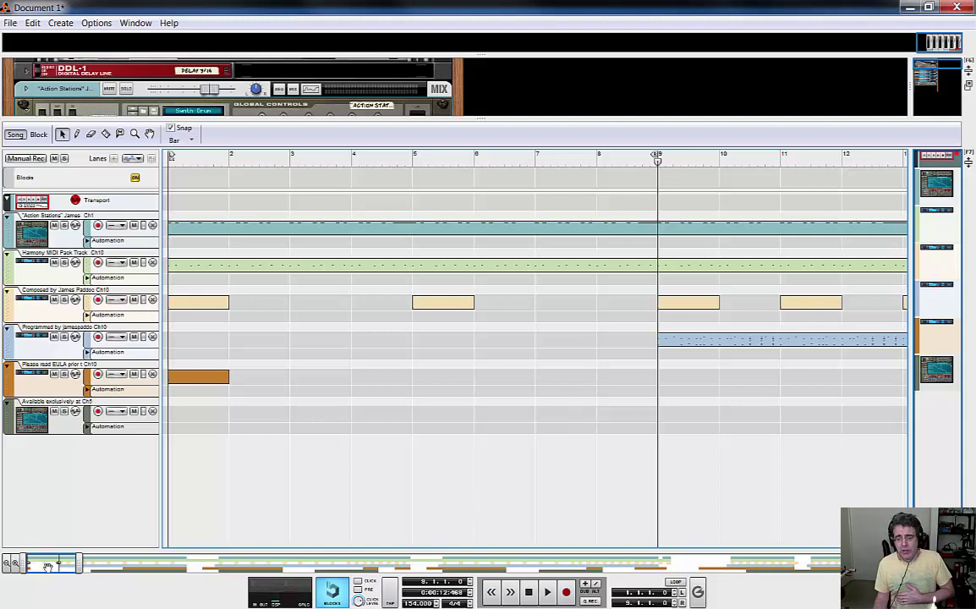
- Show bars 14–26 and play the drum tracks from bar 17, stopping just past bar 19
left_click_drag(53, 564, 106, 567)
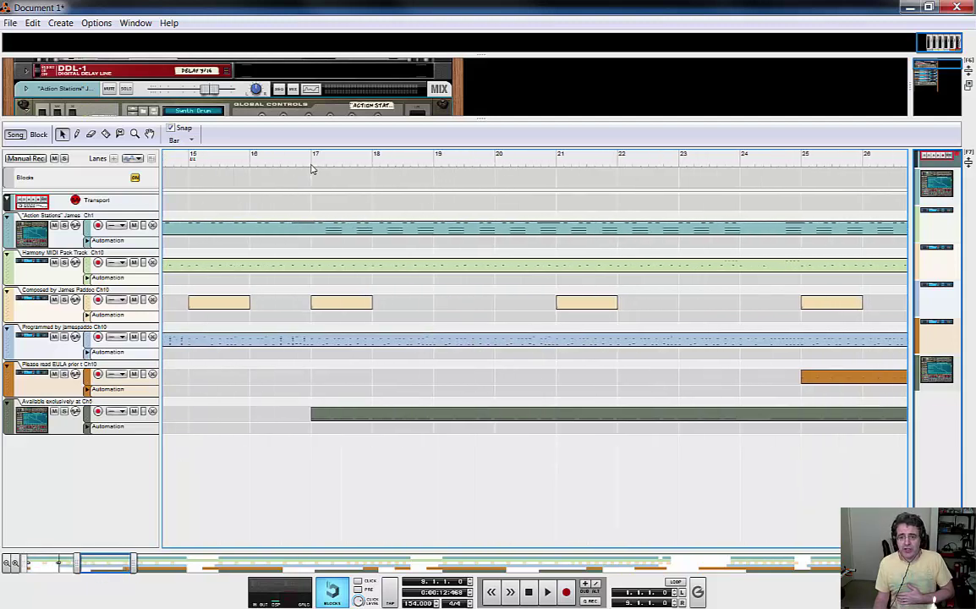
left_click(313, 163)
left_click(547, 592)
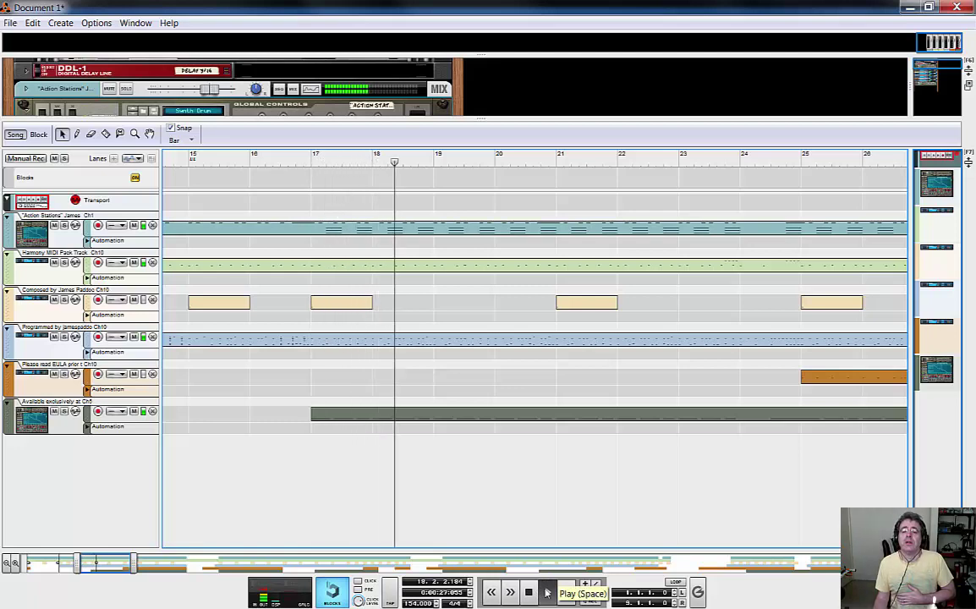
left_click(528, 593)
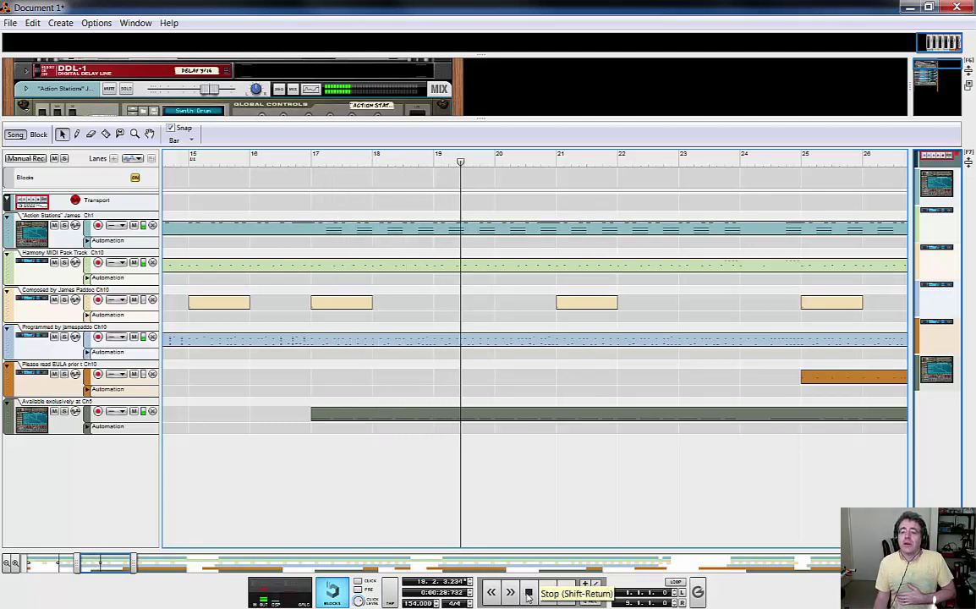